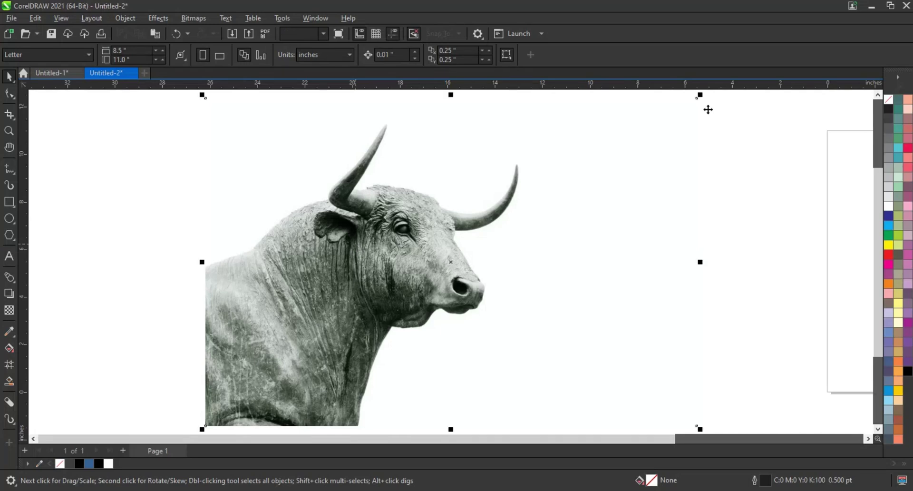
# - Try shrinking and moving the bull photo, undo it, and zoom in on the bull
pyautogui.moveTo(700, 95); pyautogui.dragTo(500, 202)
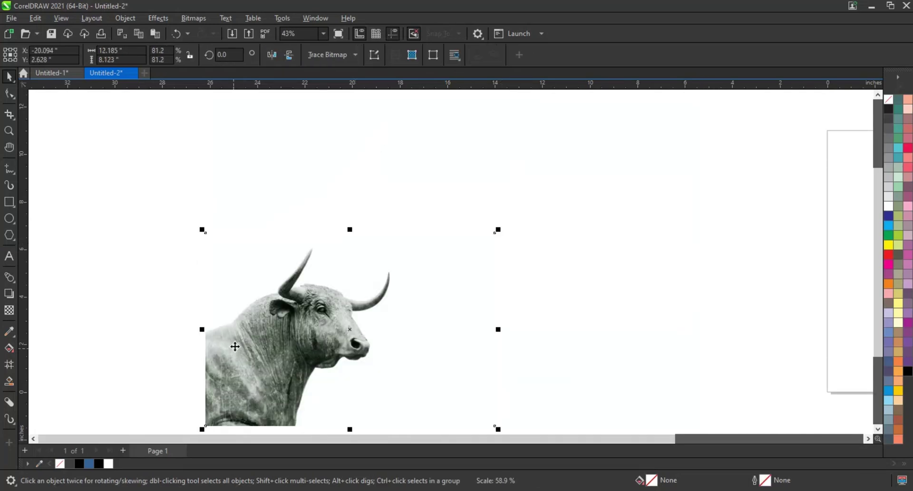
pyautogui.moveTo(234, 347); pyautogui.dragTo(249, 230)
pyautogui.hotkey('ctrl', 'z')
pyautogui.press('Escape')
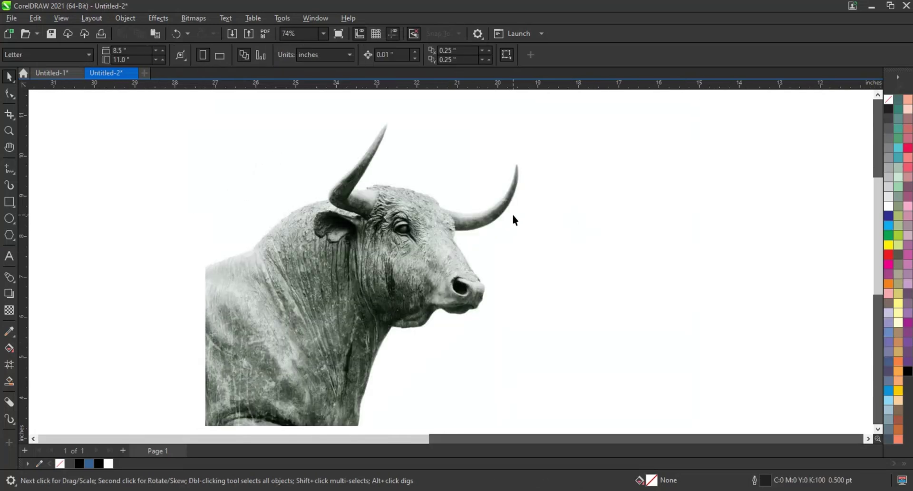
pyautogui.scroll(-1, 512, 212)
pyautogui.click(9, 131)
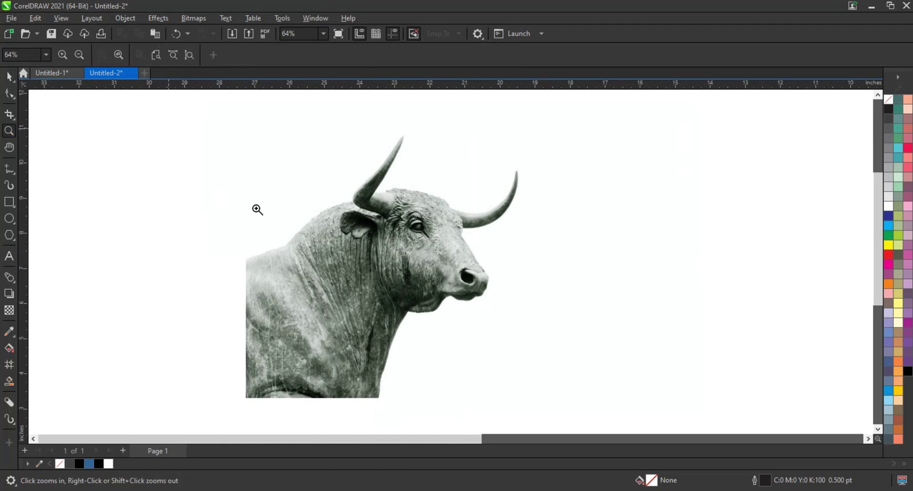
pyautogui.moveTo(169, 129); pyautogui.dragTo(630, 385)
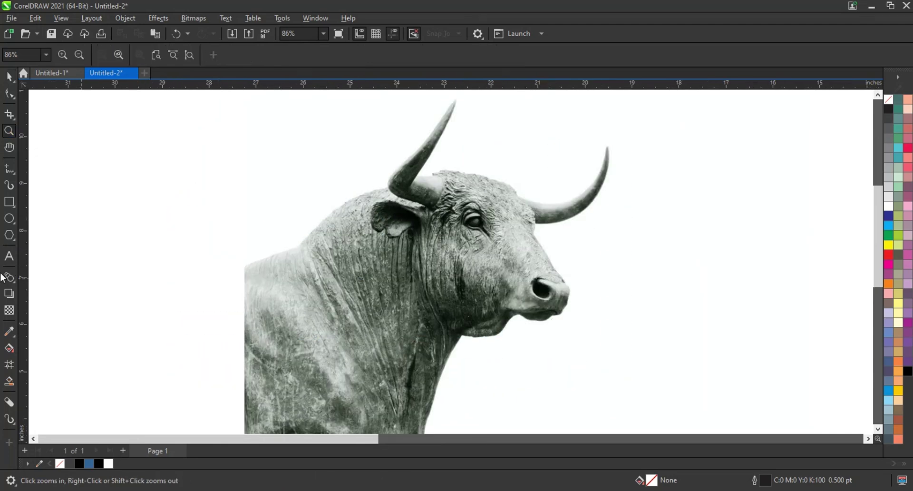
# - Add a capital R and enlarge it over the bull's head
pyautogui.click(13, 261)
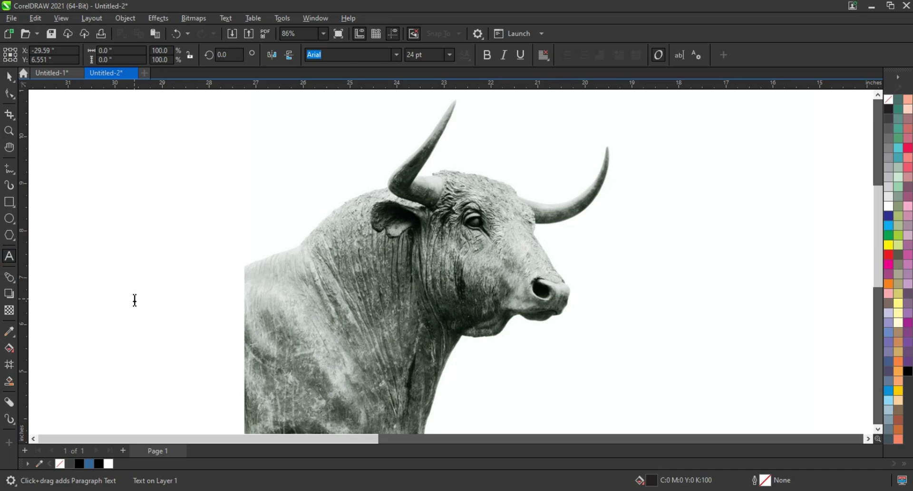
pyautogui.write('R')
pyautogui.click(9, 76)
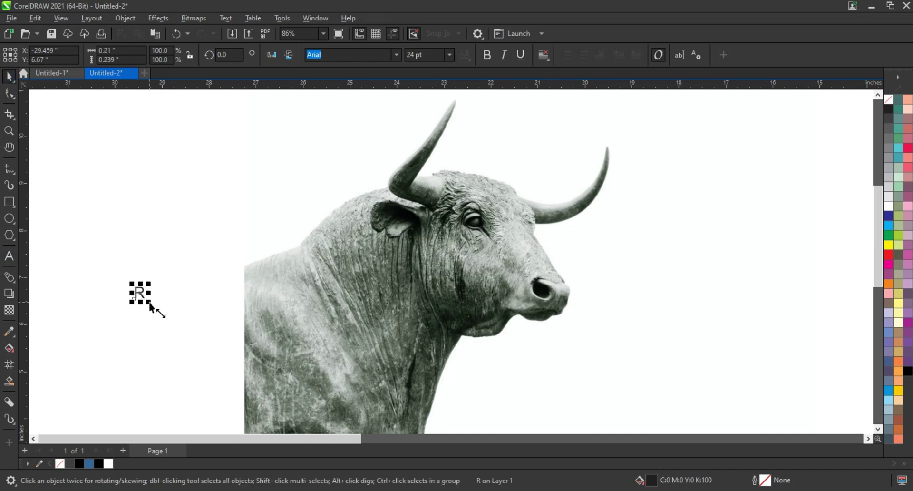
pyautogui.moveTo(149, 304); pyautogui.dragTo(240, 393)
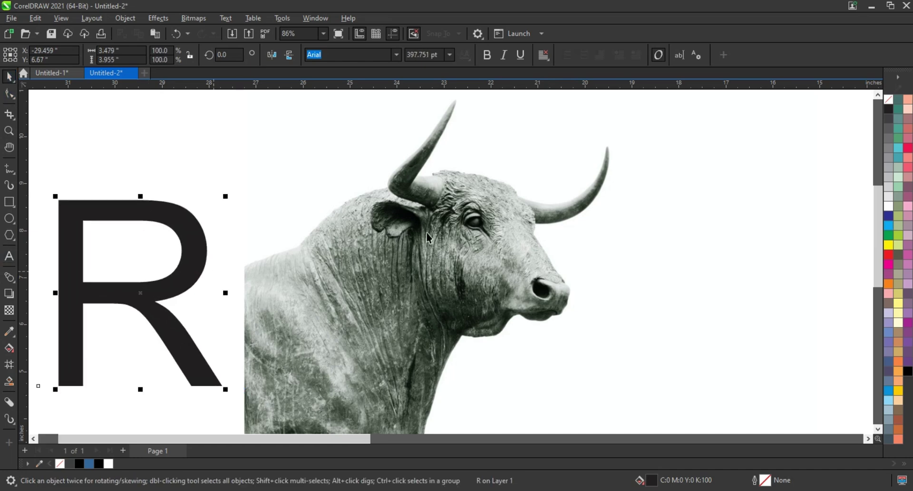
pyautogui.scroll(-2, 428, 236)
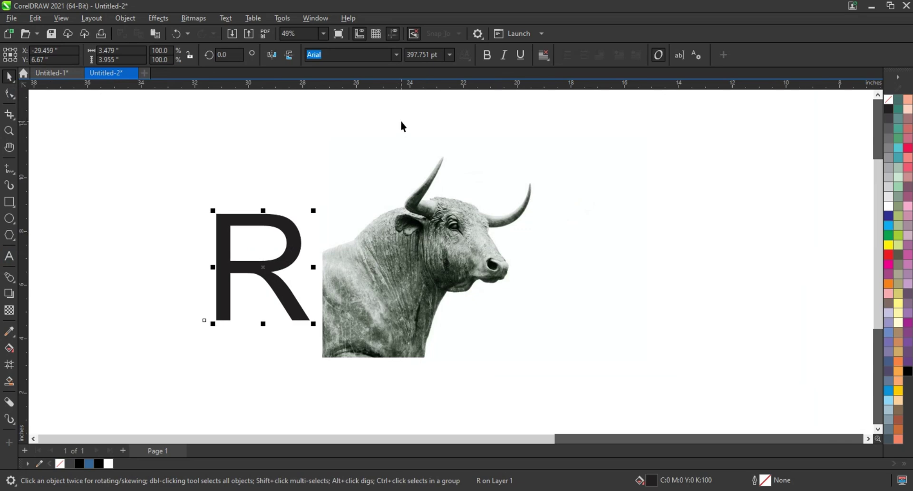
pyautogui.moveTo(269, 284); pyautogui.dragTo(520, 244)
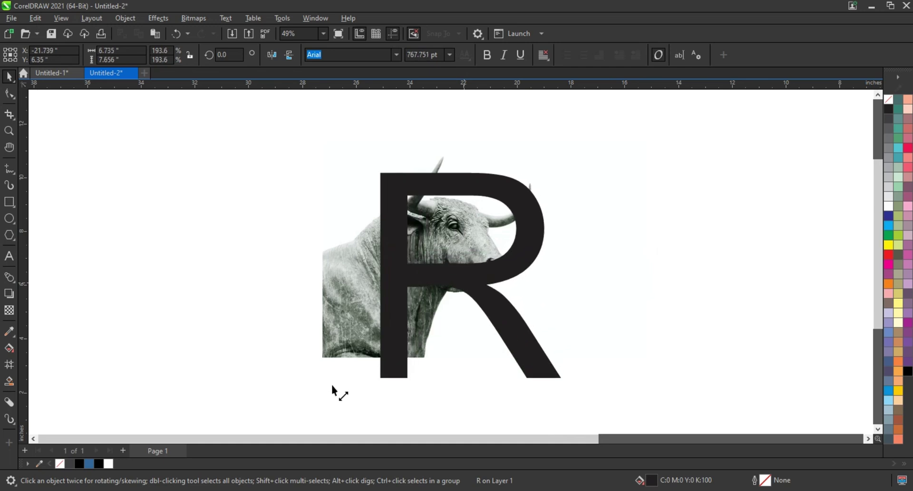
pyautogui.moveTo(464, 282); pyautogui.dragTo(336, 391)
pyautogui.moveTo(564, 169); pyautogui.dragTo(599, 149)
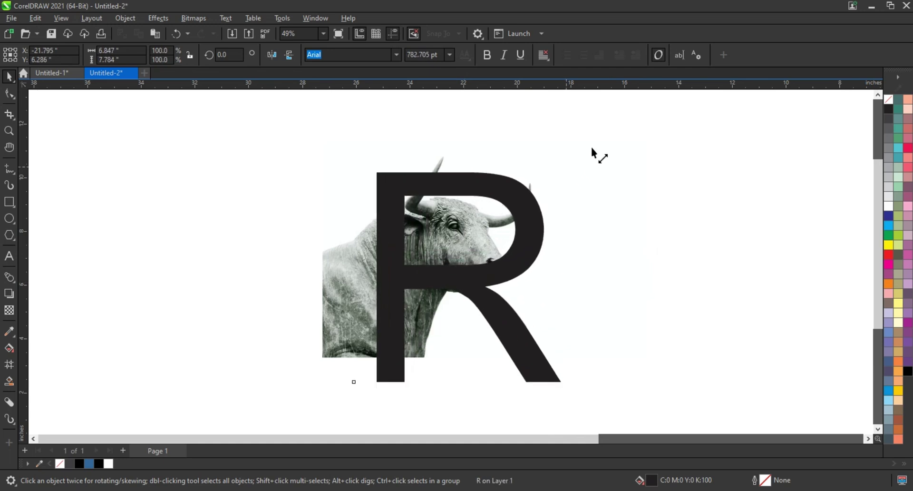
# - Give the R a black hairline outline with no fill and move it left of the bull
pyautogui.rightClick(892, 109)
pyautogui.click(849, 115)
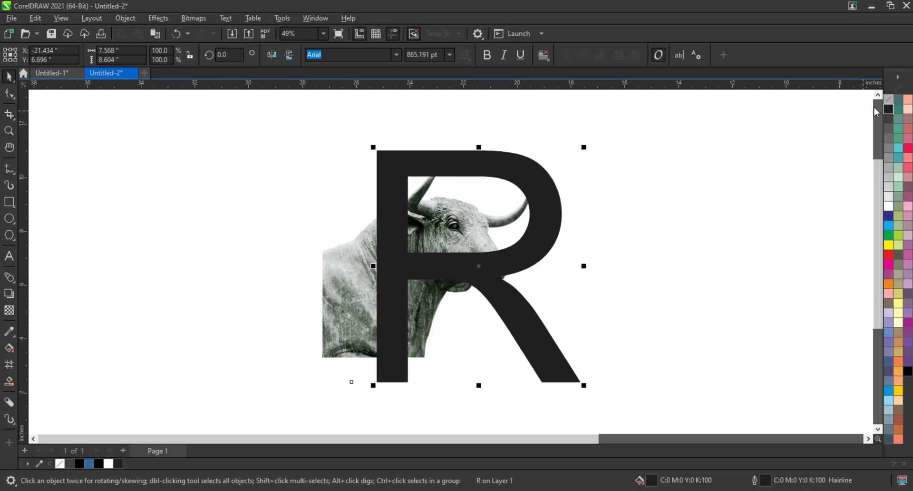
pyautogui.click(888, 99)
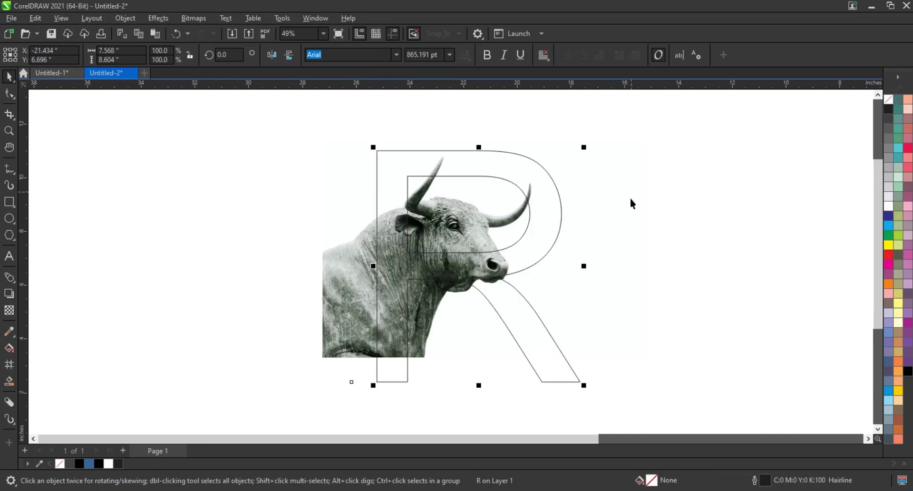
pyautogui.moveTo(535, 247); pyautogui.dragTo(543, 247)
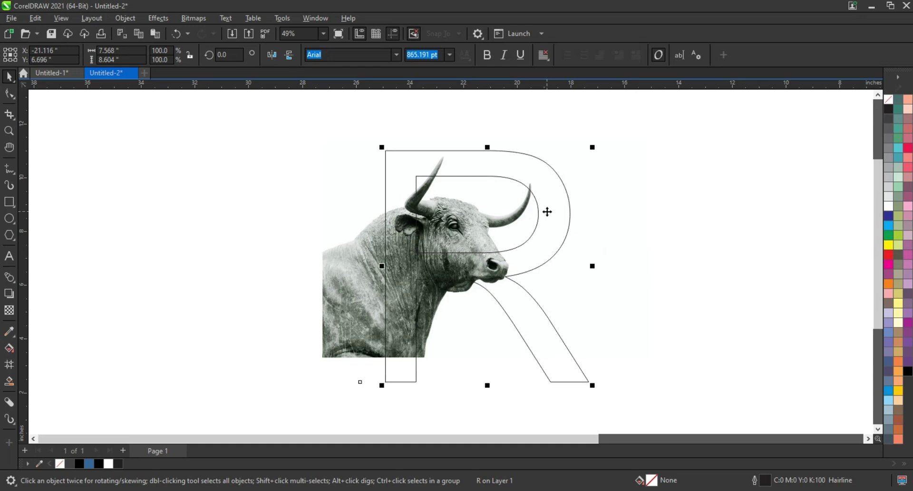
pyautogui.moveTo(547, 212); pyautogui.dragTo(173, 204)
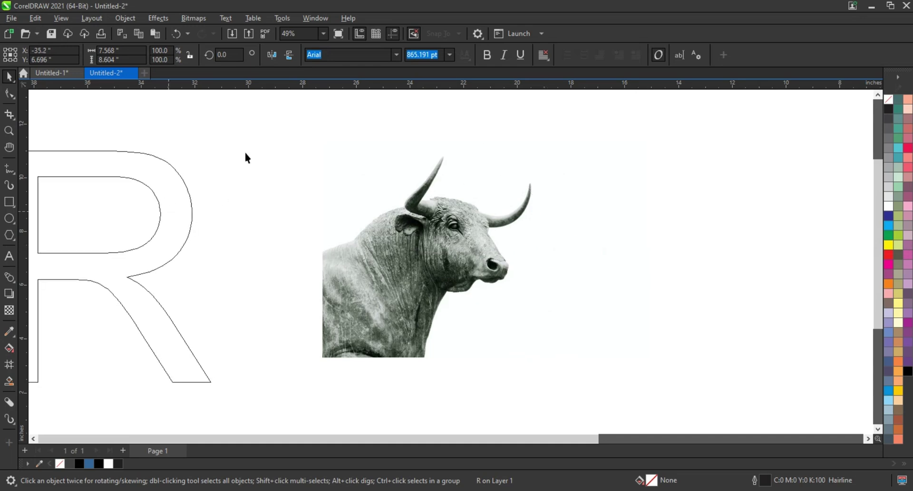
# - Zoom in around the bull photo and select it
pyautogui.click(8, 130)
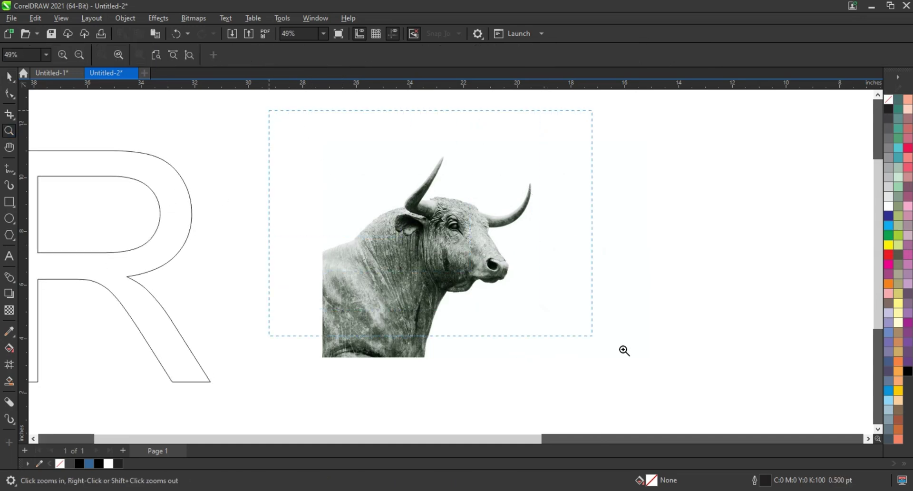
pyautogui.moveTo(269, 110); pyautogui.dragTo(665, 366)
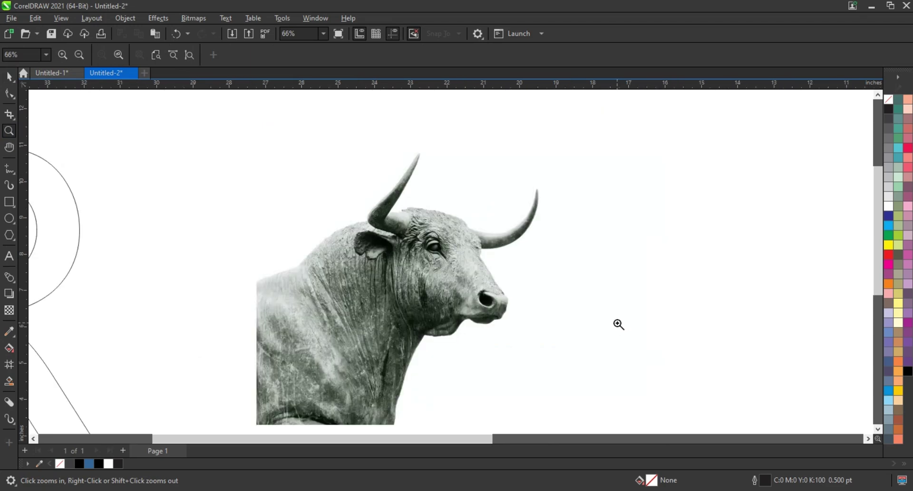
pyautogui.press('space')
pyautogui.click(452, 302)
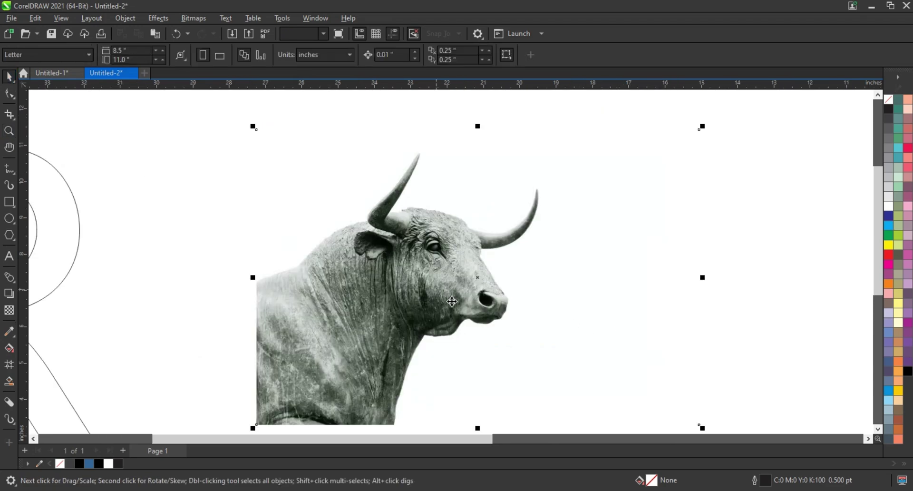
pyautogui.moveTo(451, 302); pyautogui.dragTo(430, 285)
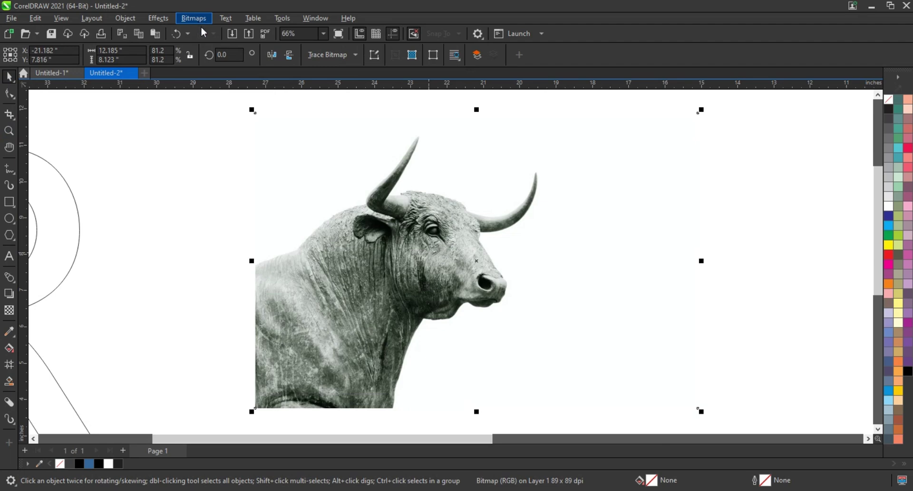
# - Convert the bull photo to a 300 dpi Grayscale (8-bit) bitmap
pyautogui.click(194, 18)
pyautogui.click(214, 31)
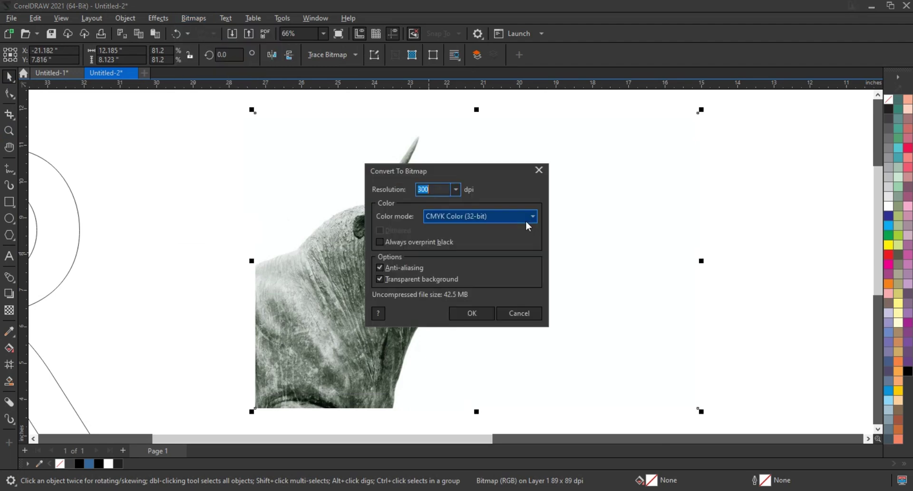
pyautogui.click(476, 219)
pyautogui.click(467, 243)
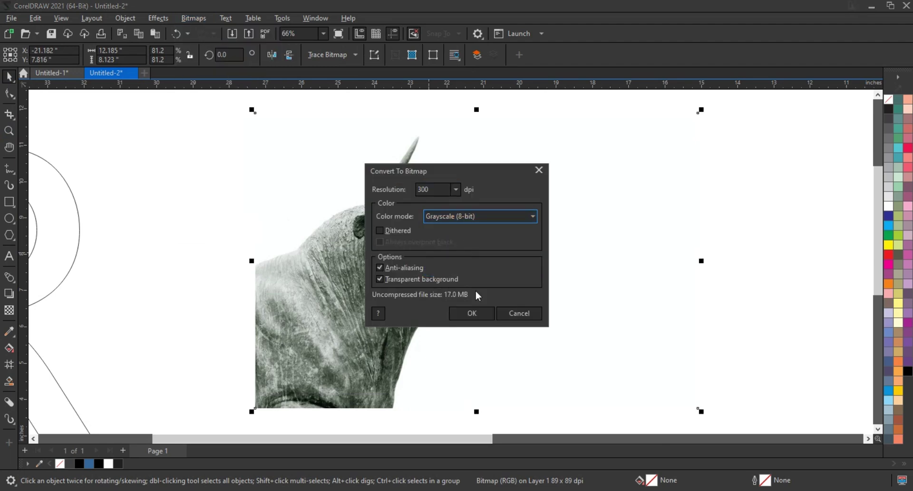
pyautogui.click(473, 313)
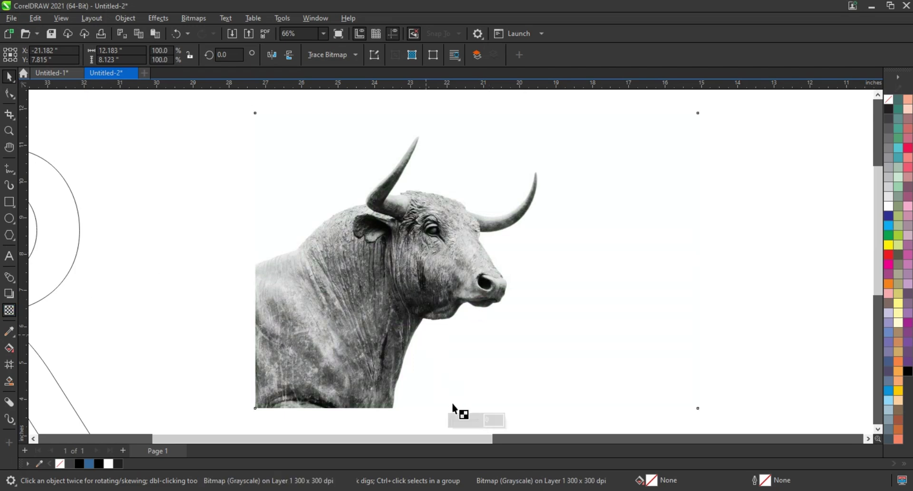
# - Fade the bull photo with a uniform transparency of 60
pyautogui.click(456, 418)
pyautogui.moveTo(462, 421); pyautogui.dragTo(471, 421)
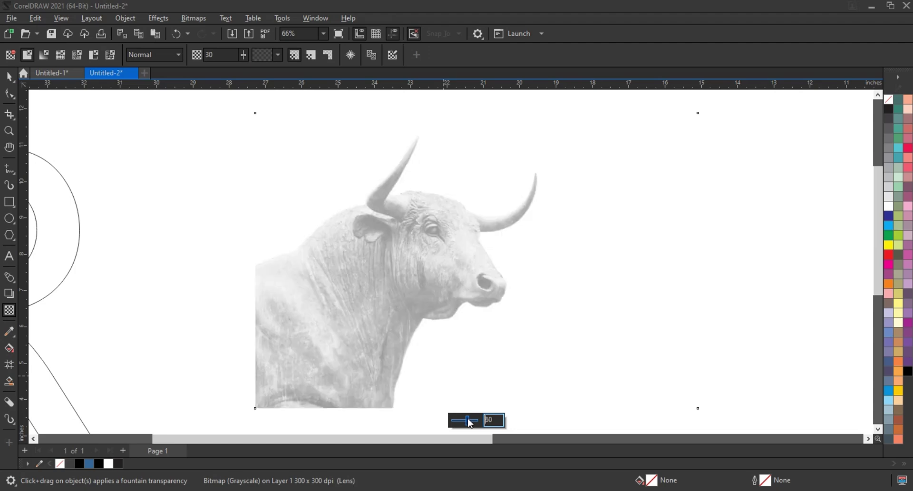
pyautogui.press('space')
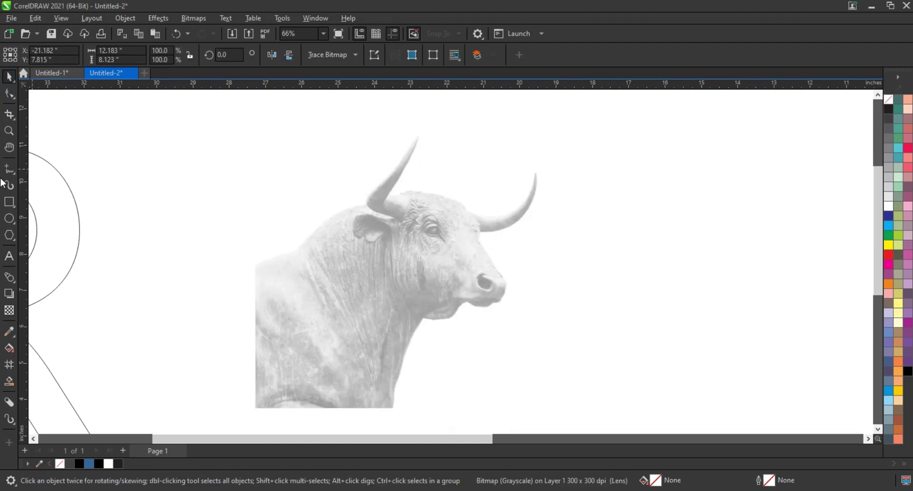
# - Draw a rectangle framing the bull's head
pyautogui.click(9, 201)
pyautogui.moveTo(198, 129); pyautogui.dragTo(561, 326)
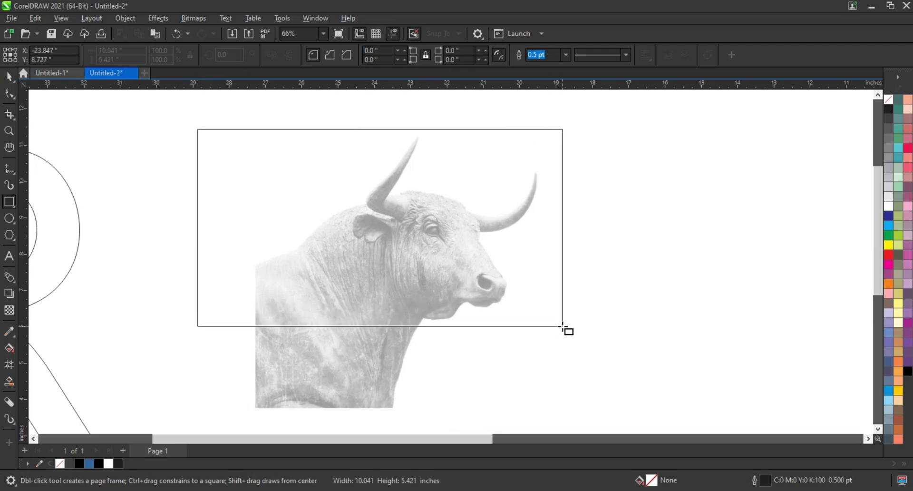
pyautogui.moveTo(561, 326); pyautogui.dragTo(564, 326)
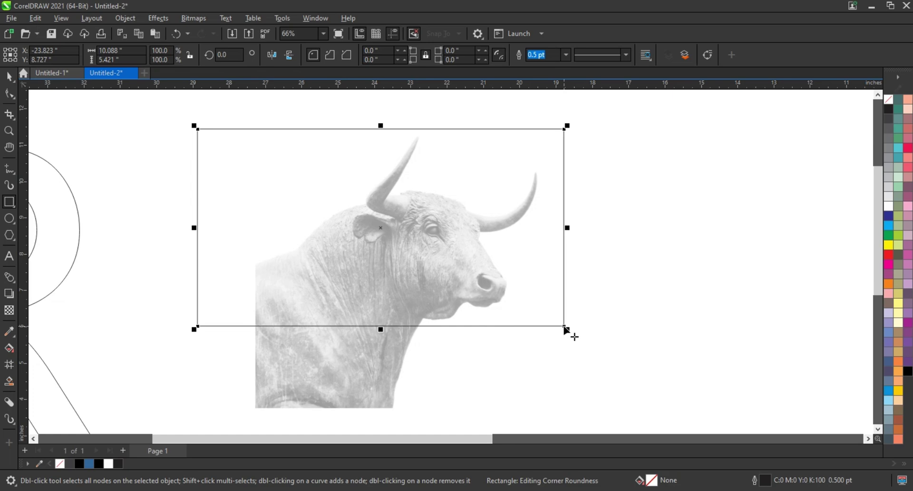
# - Round the rectangle's two right-hand corners to 2.71 inches
pyautogui.click(10, 94)
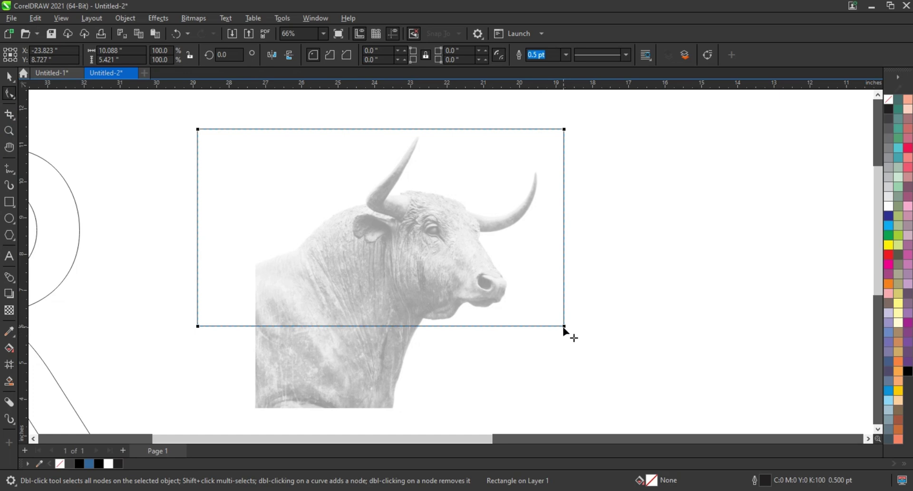
pyautogui.moveTo(454, 327); pyautogui.dragTo(430, 328)
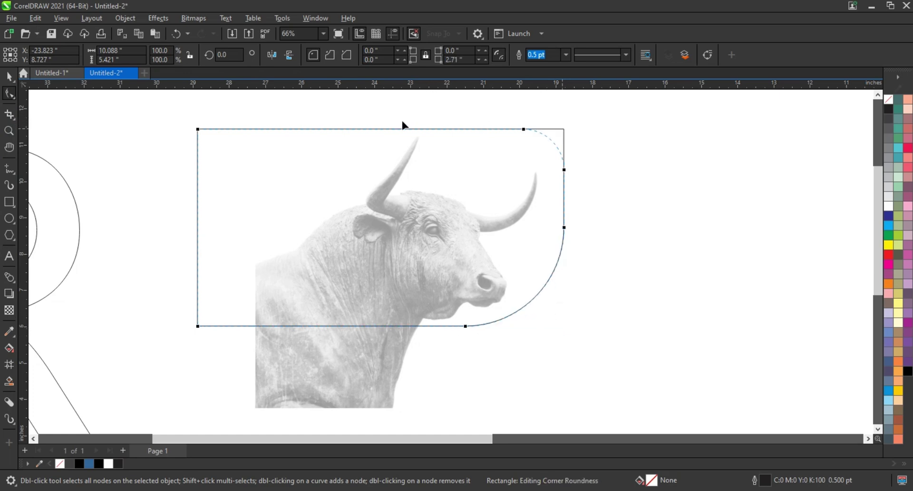
pyautogui.press('space')
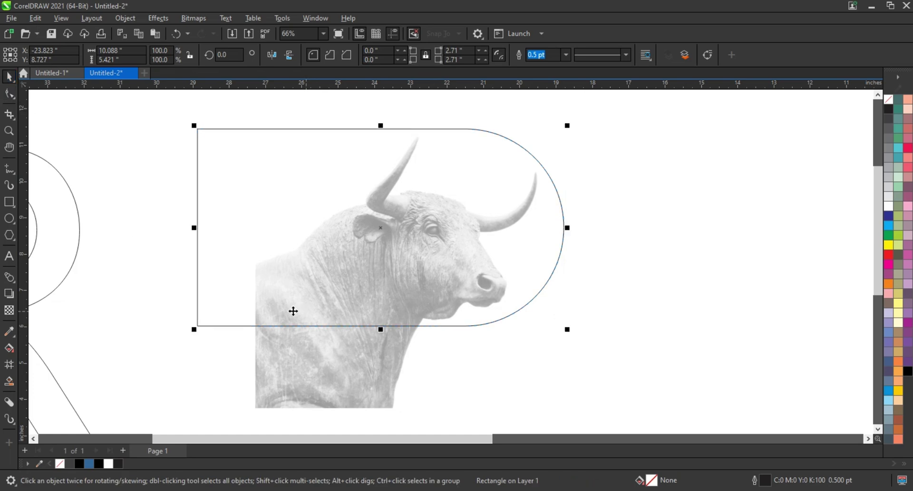
pyautogui.click(6, 204)
# - Draw a narrow, tall rectangle below the bull's eye
pyautogui.moveTo(391, 234); pyautogui.dragTo(446, 424)
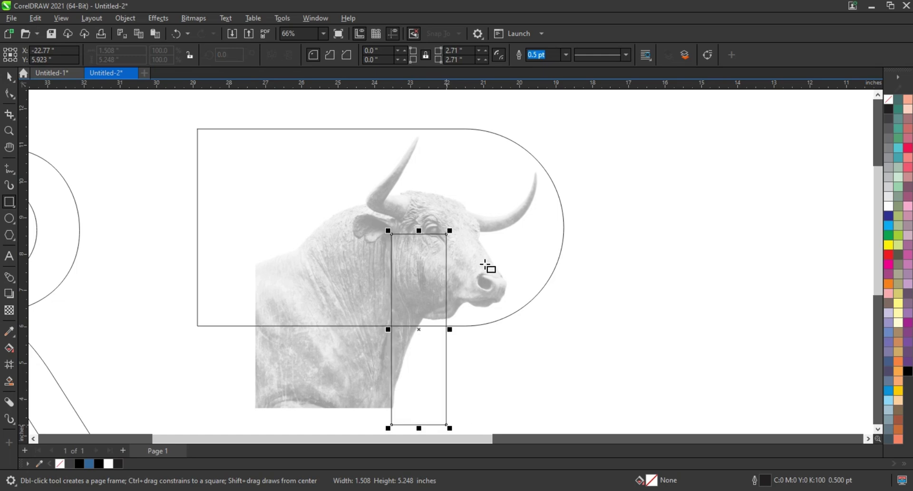
pyautogui.click(10, 78)
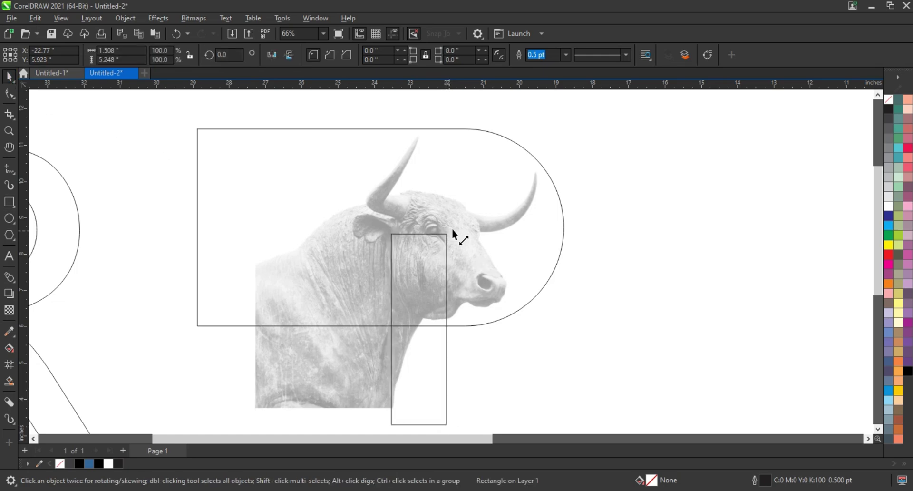
pyautogui.moveTo(450, 231); pyautogui.dragTo(455, 211)
pyautogui.scroll(-2, 454, 236)
# - Skew the narrow rectangle into the R's diagonal leg, leaning down to the right
pyautogui.click(436, 306)
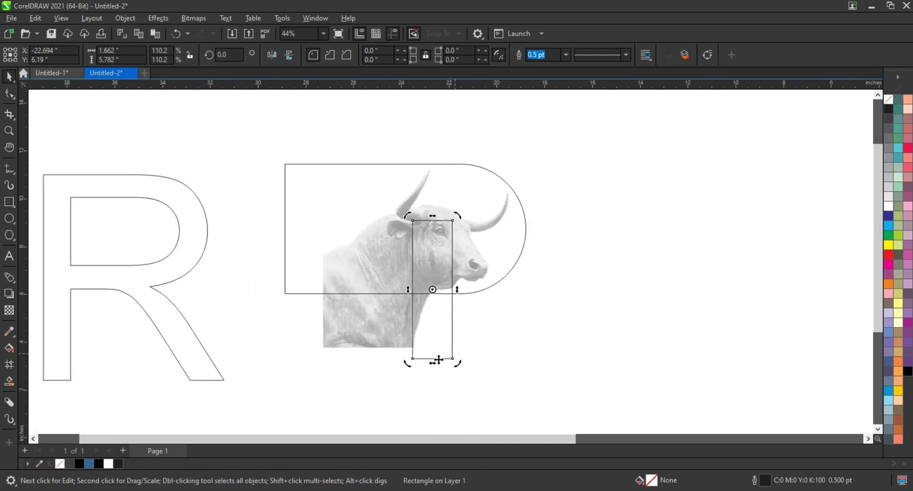
pyautogui.moveTo(434, 358); pyautogui.dragTo(481, 357)
pyautogui.moveTo(468, 314); pyautogui.dragTo(494, 314)
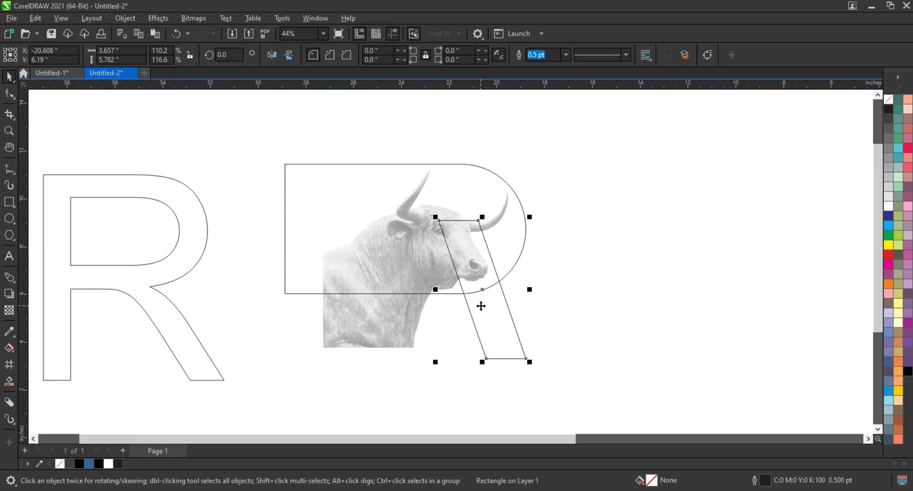
pyautogui.click(467, 253)
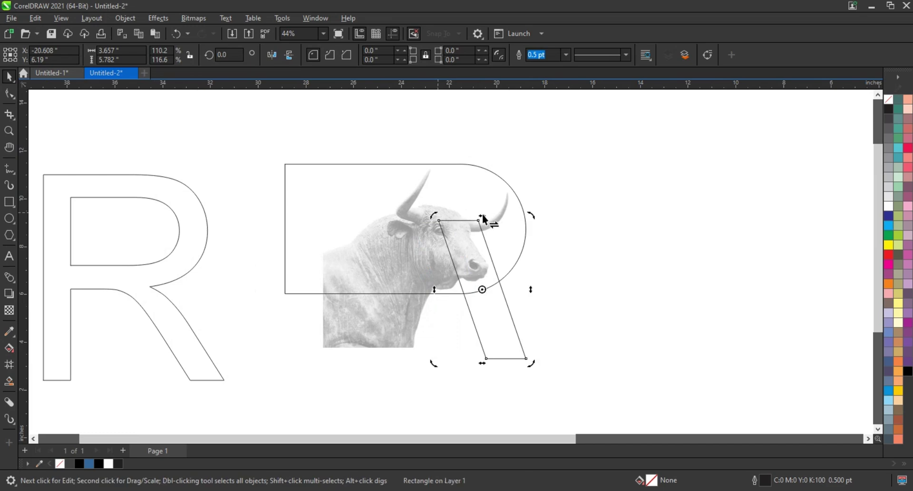
pyautogui.moveTo(483, 219); pyautogui.dragTo(455, 227)
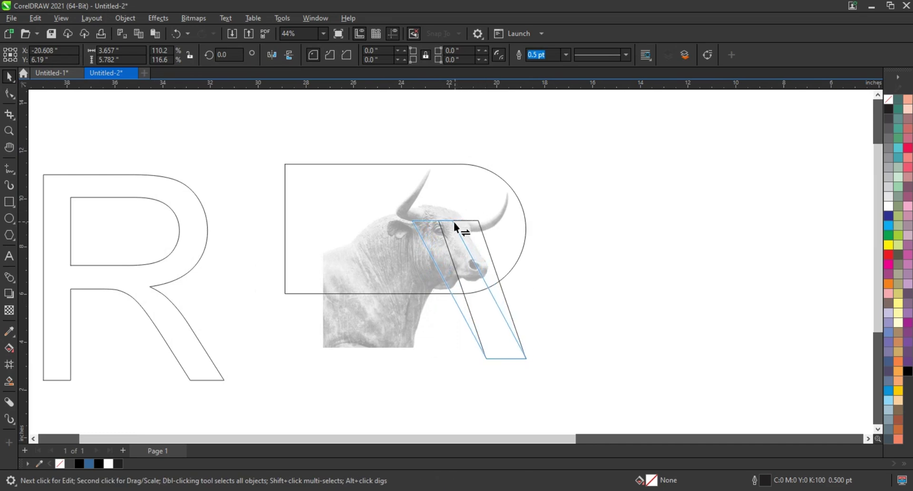
pyautogui.moveTo(455, 223); pyautogui.dragTo(444, 224)
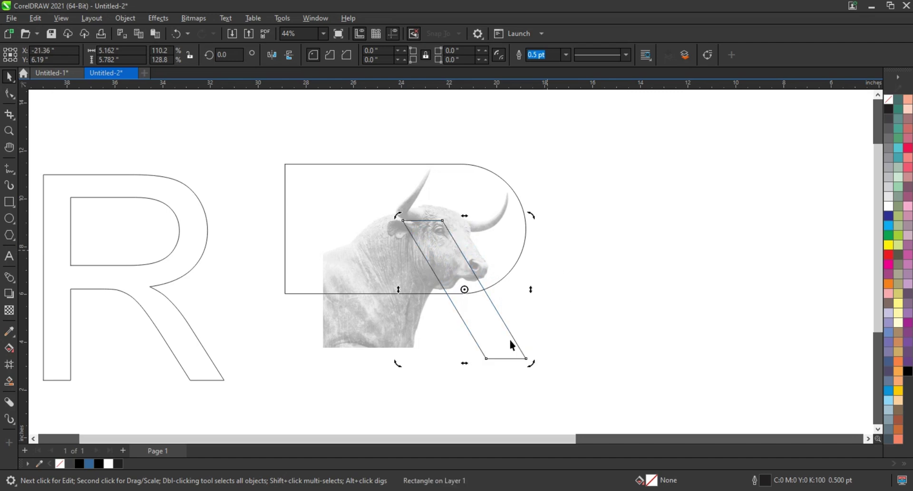
pyautogui.click(496, 351)
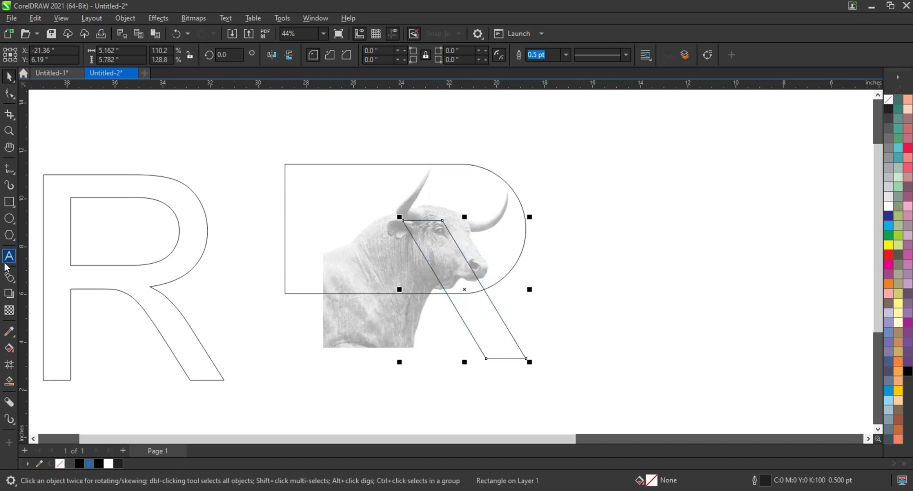
pyautogui.click(13, 283)
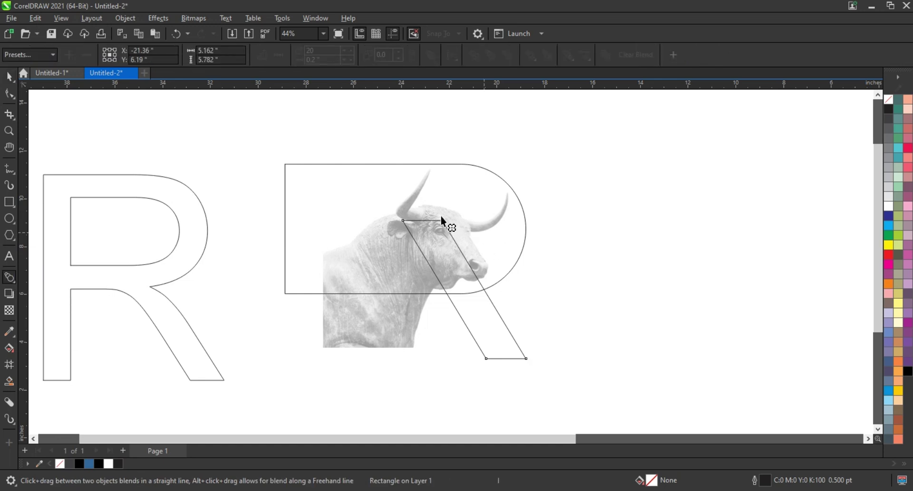
# - Add a 0.269-inch outward contour to the leg, break it apart, and delete the inner original
pyautogui.moveTo(441, 216); pyautogui.dragTo(445, 216)
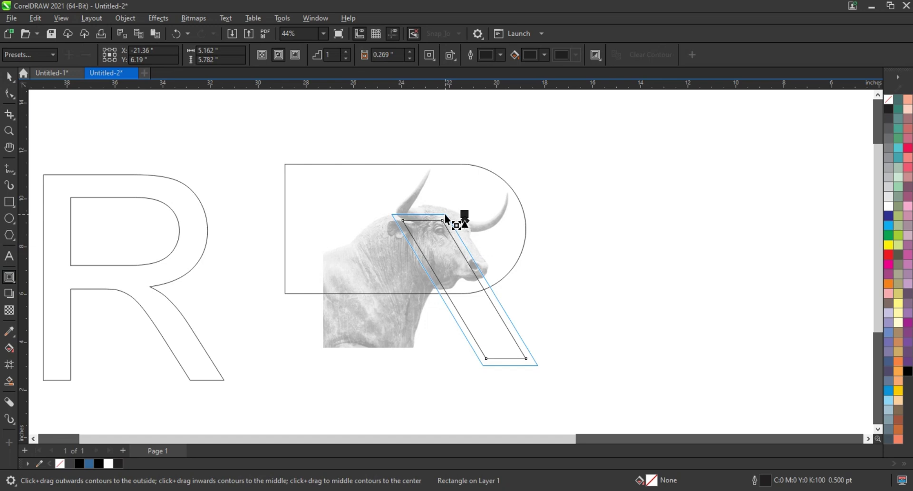
pyautogui.moveTo(445, 218); pyautogui.dragTo(445, 218)
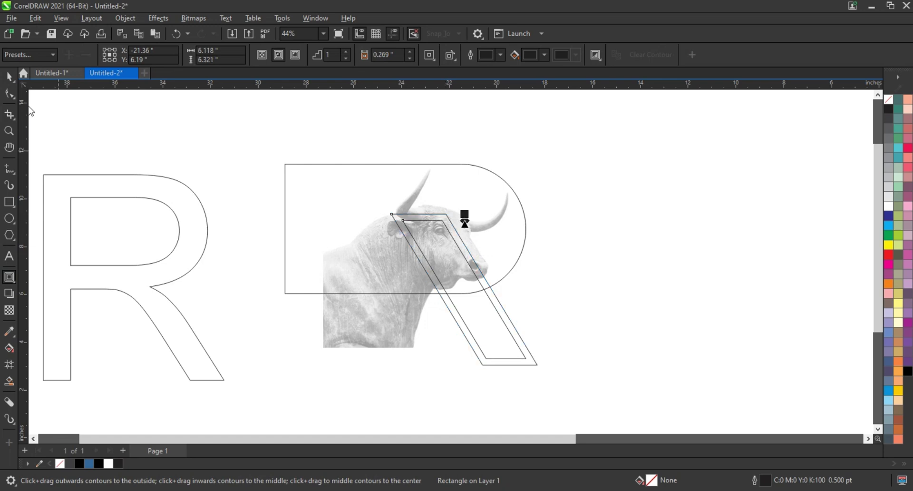
pyautogui.press('space')
pyautogui.click(140, 19)
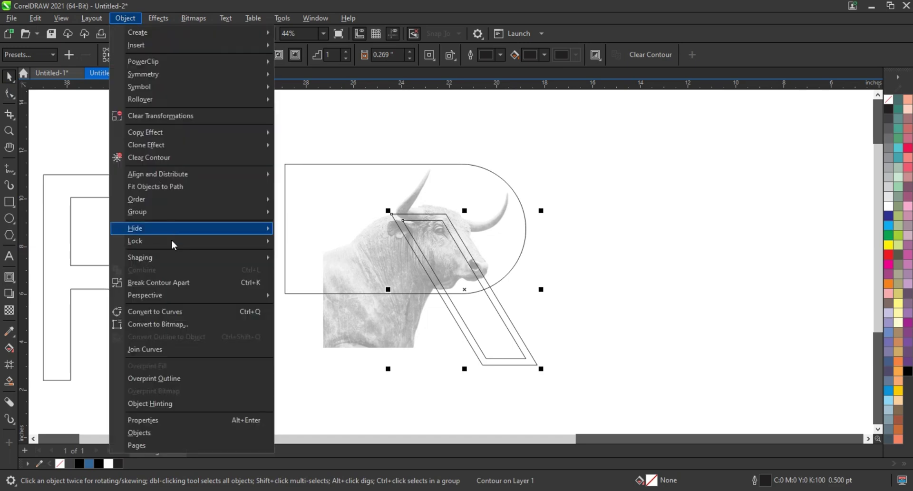
pyautogui.press('Escape')
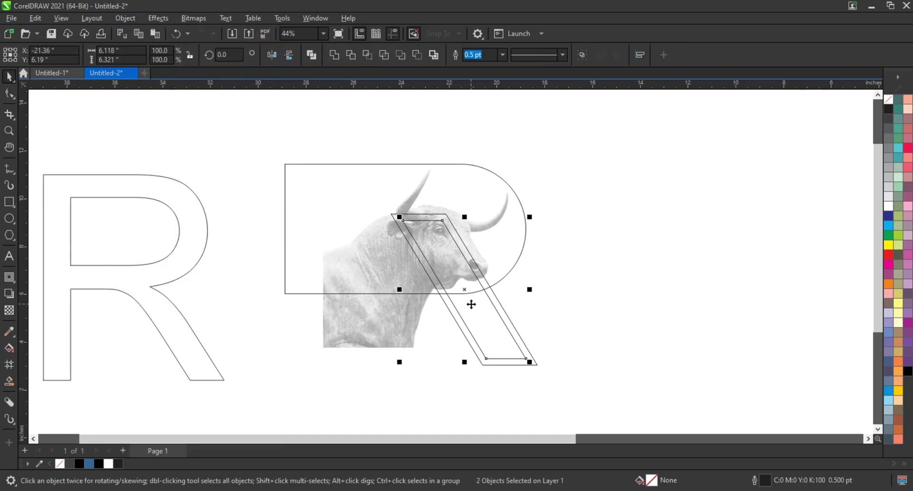
pyautogui.press('Delete')
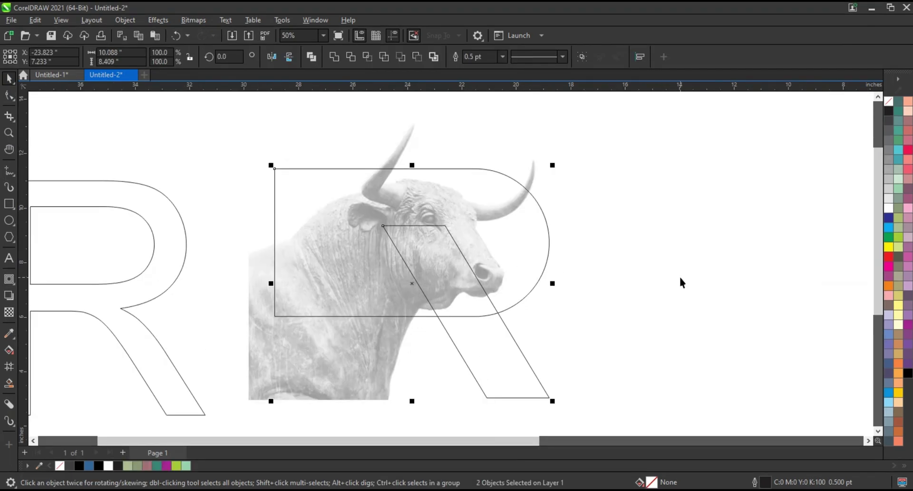
# - Zoom in on the bull's head in the photo
pyautogui.click(279, 126)
pyautogui.press('z')
pyautogui.scroll(1, 362, 112)
pyautogui.press('F5')
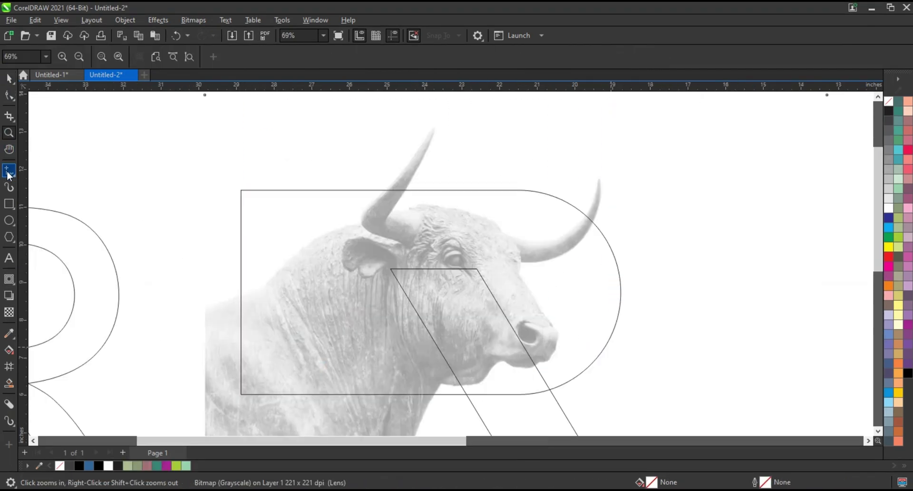
# - Trace a closed 8-node straight-edged outline around the left horn and ear
pyautogui.click(437, 126)
pyautogui.doubleClick(397, 205)
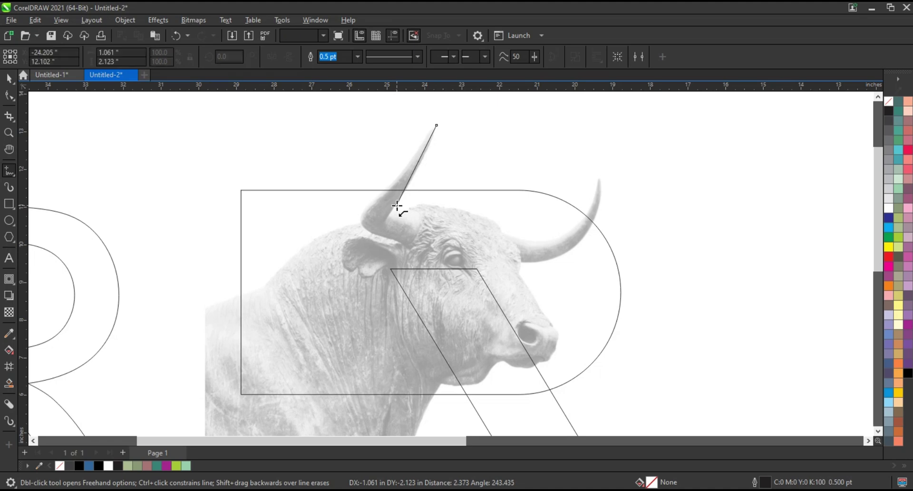
pyautogui.doubleClick(424, 214)
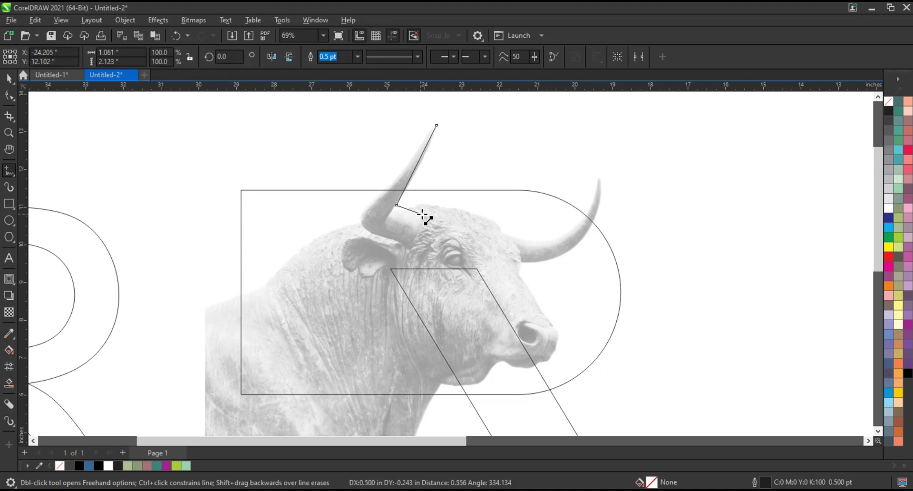
pyautogui.doubleClick(396, 260)
pyautogui.doubleClick(340, 246)
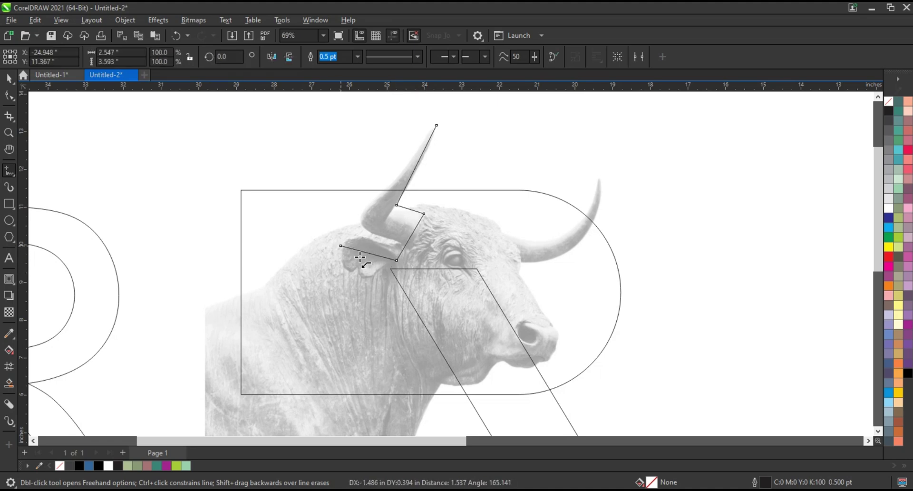
pyautogui.doubleClick(402, 276)
pyautogui.doubleClick(313, 231)
pyautogui.doubleClick(389, 240)
pyautogui.click(436, 126)
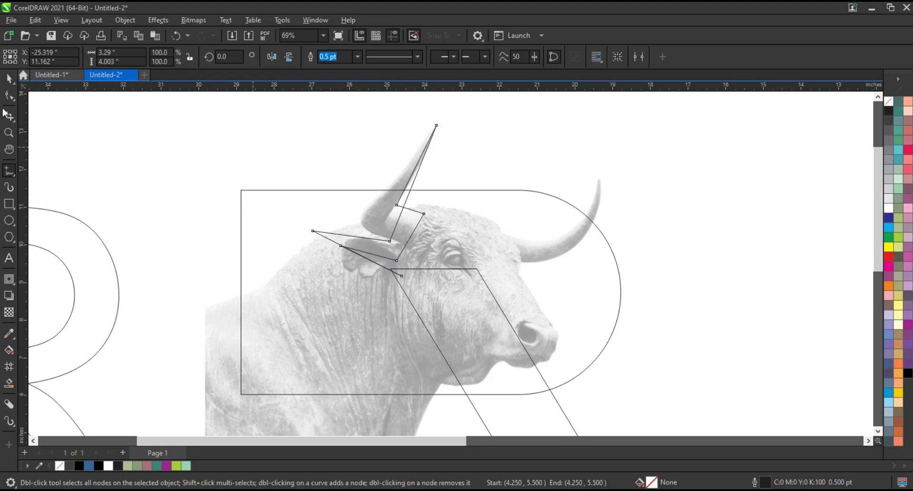
pyautogui.press('F10')
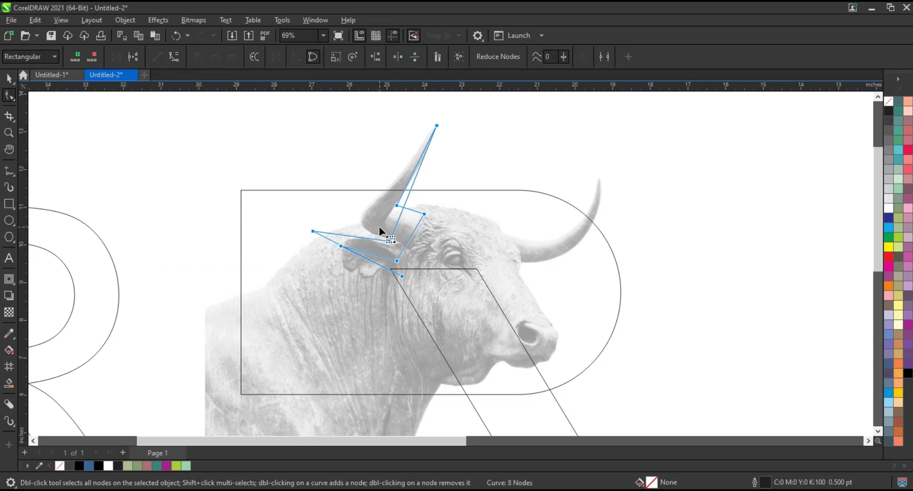
# - Bend the outline's horn edges into curves following the left horn
pyautogui.click(401, 220)
pyautogui.moveTo(404, 201); pyautogui.dragTo(295, 206)
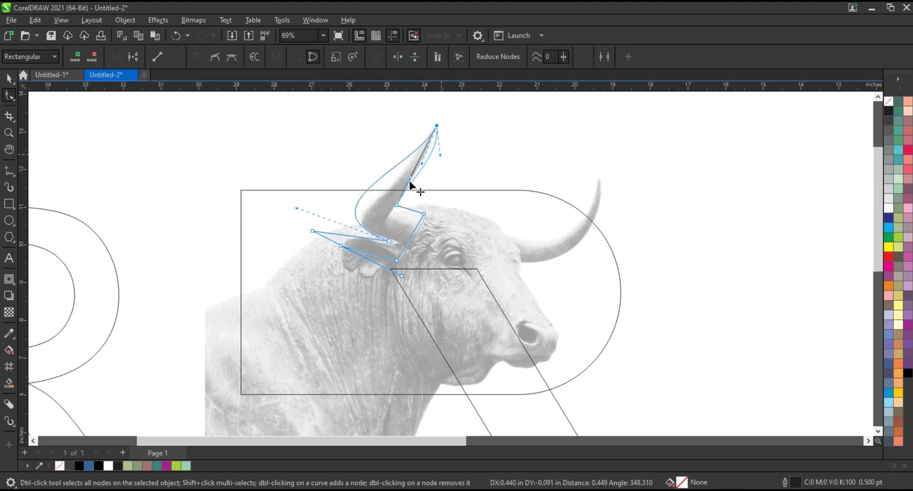
pyautogui.moveTo(410, 179); pyautogui.dragTo(395, 178)
pyautogui.moveTo(424, 152); pyautogui.dragTo(440, 155)
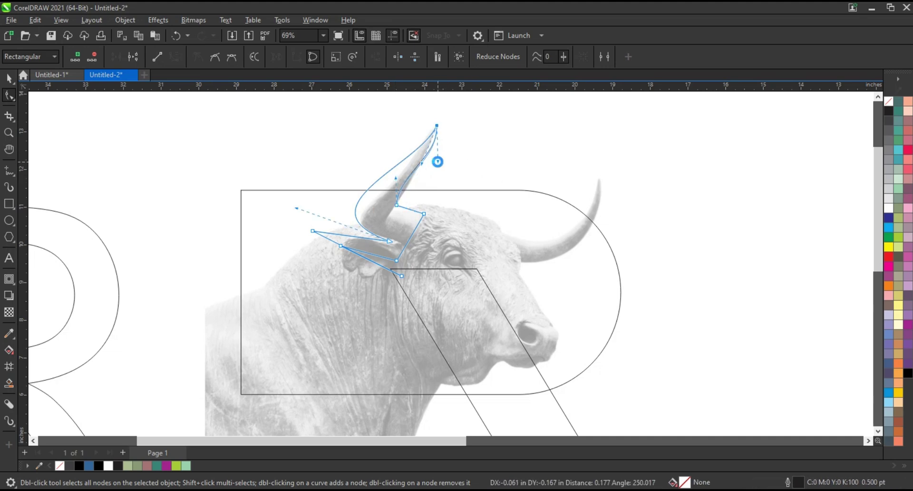
pyautogui.click(405, 209)
# - Curve the ear's upper and lower edges and fine-tune the horn's left curve
pyautogui.moveTo(389, 260); pyautogui.dragTo(377, 264)
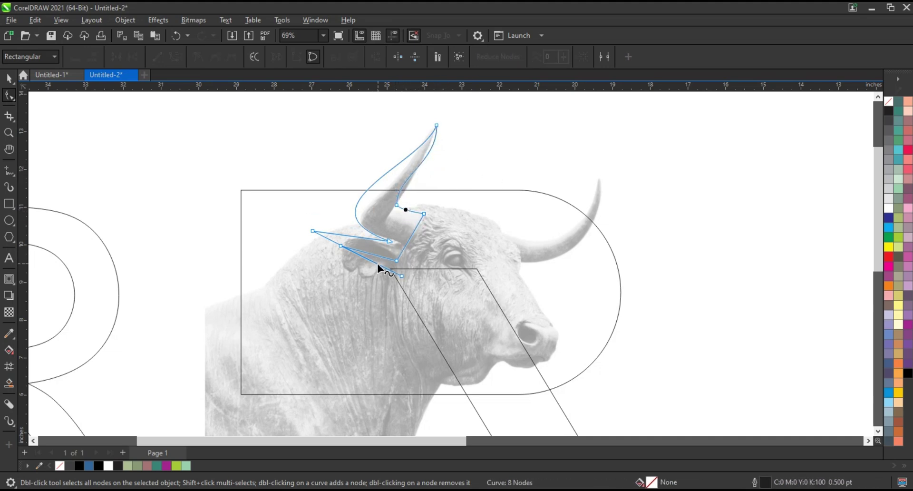
pyautogui.moveTo(331, 243); pyautogui.dragTo(332, 259)
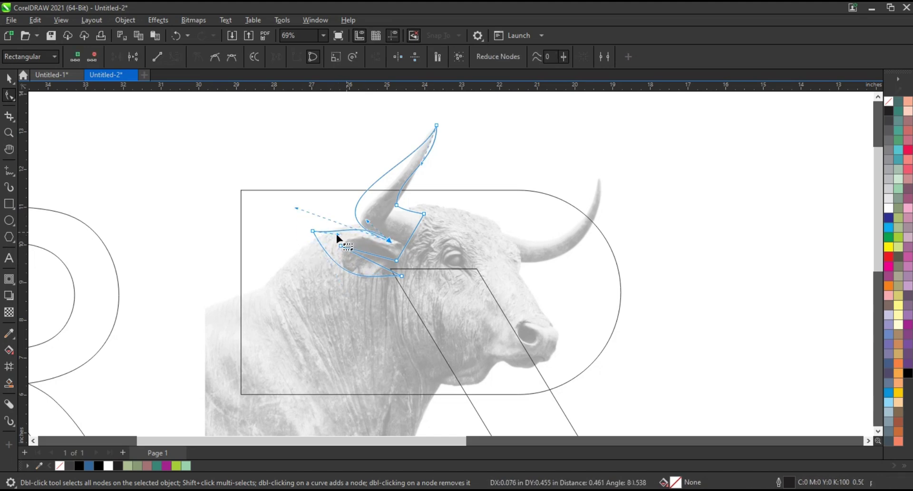
pyautogui.moveTo(341, 242); pyautogui.dragTo(332, 238)
pyautogui.click(314, 231)
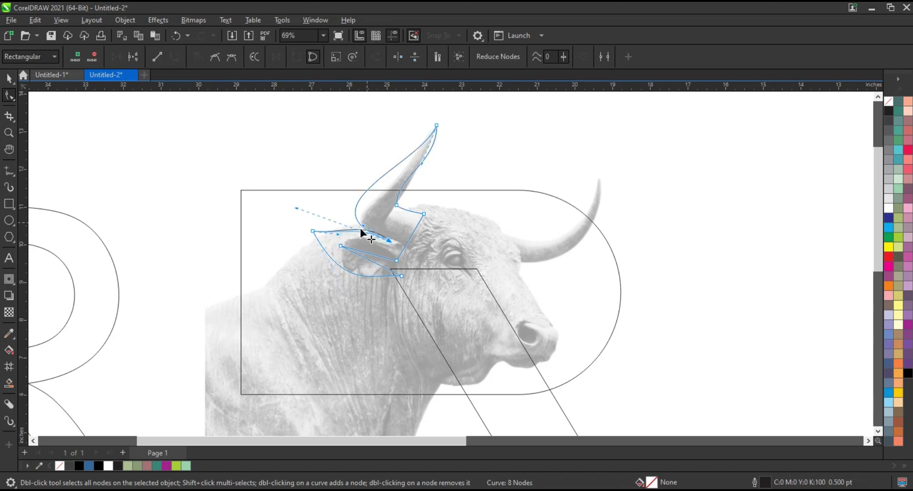
pyautogui.moveTo(365, 261); pyautogui.dragTo(375, 255)
pyautogui.click(391, 241)
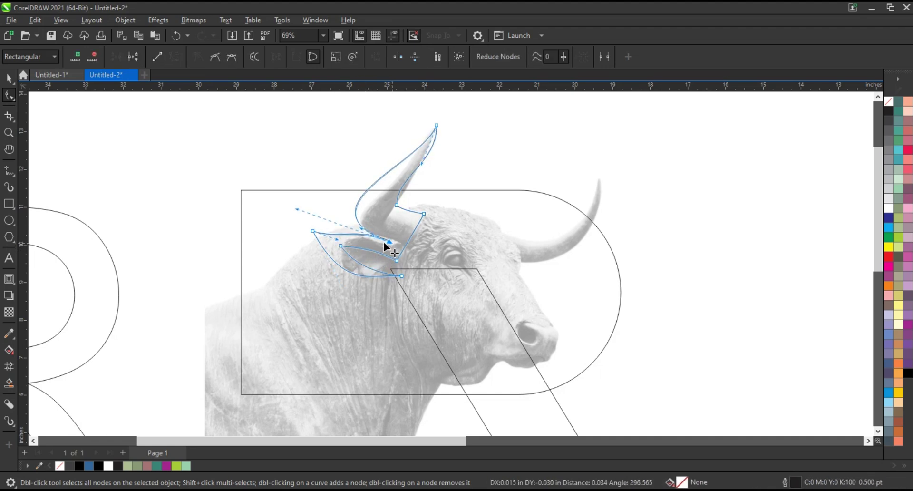
pyautogui.click(355, 206)
pyautogui.moveTo(355, 207); pyautogui.dragTo(356, 209)
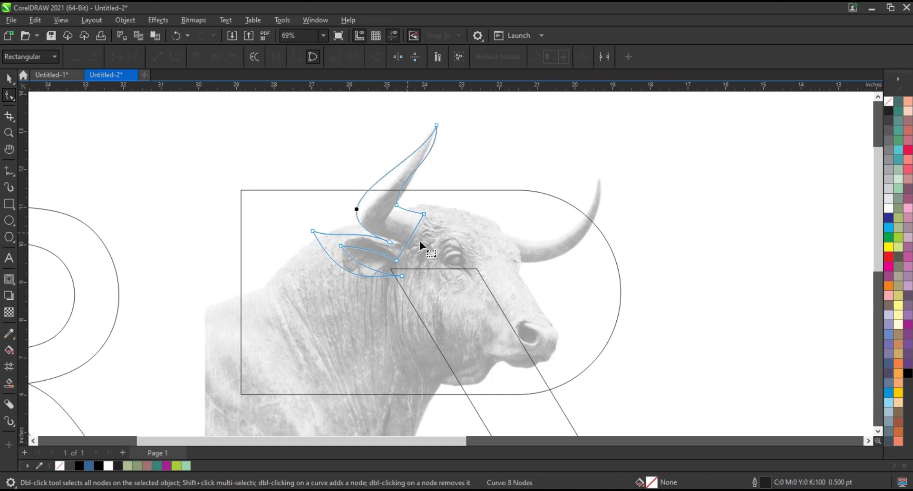
# - Fill the left horn-and-ear shape solid black
pyautogui.click(9, 78)
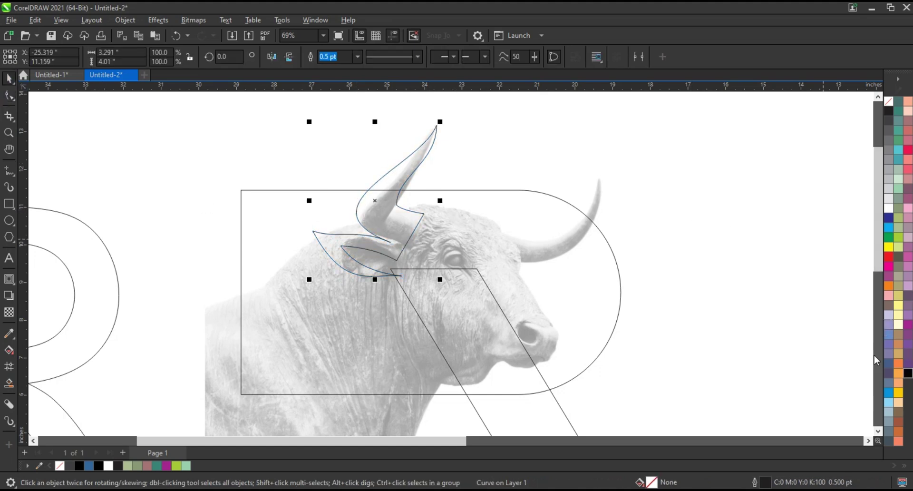
pyautogui.click(907, 373)
pyautogui.click(684, 188)
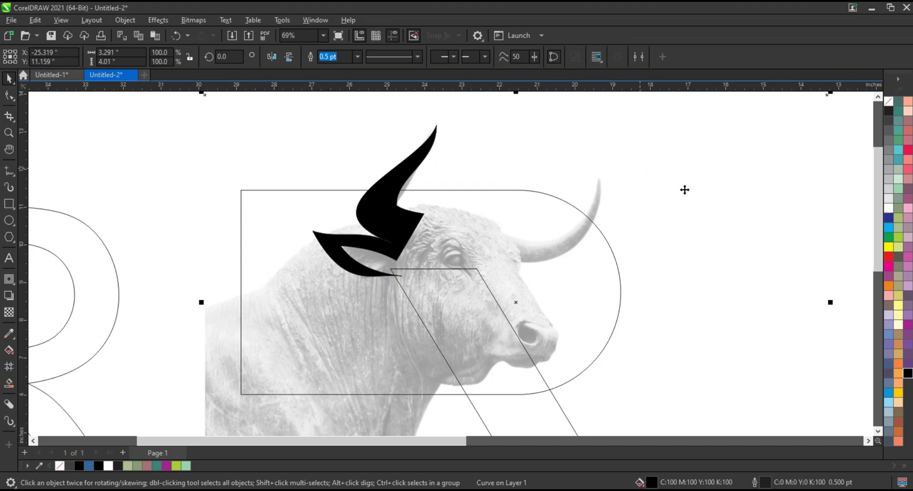
pyautogui.click(8, 172)
# - Trace a closed triangle over the bull's right horn
pyautogui.click(519, 238)
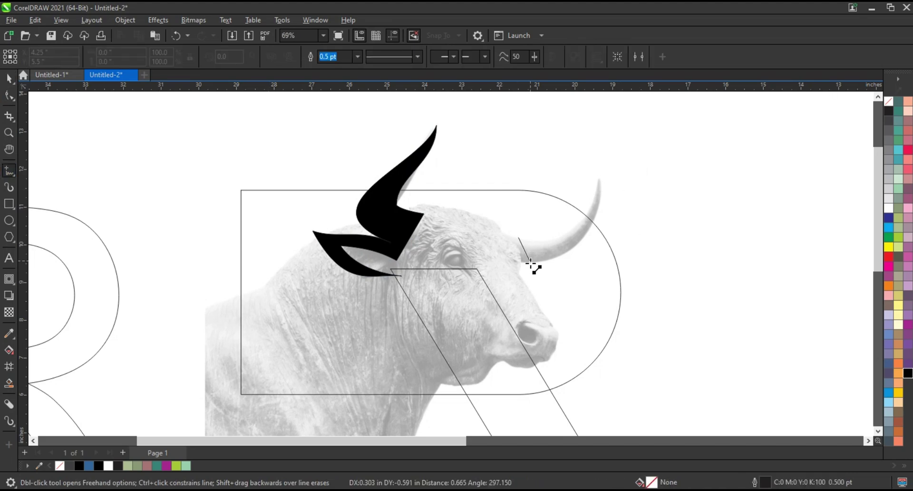
pyautogui.doubleClick(528, 263)
pyautogui.click(605, 176)
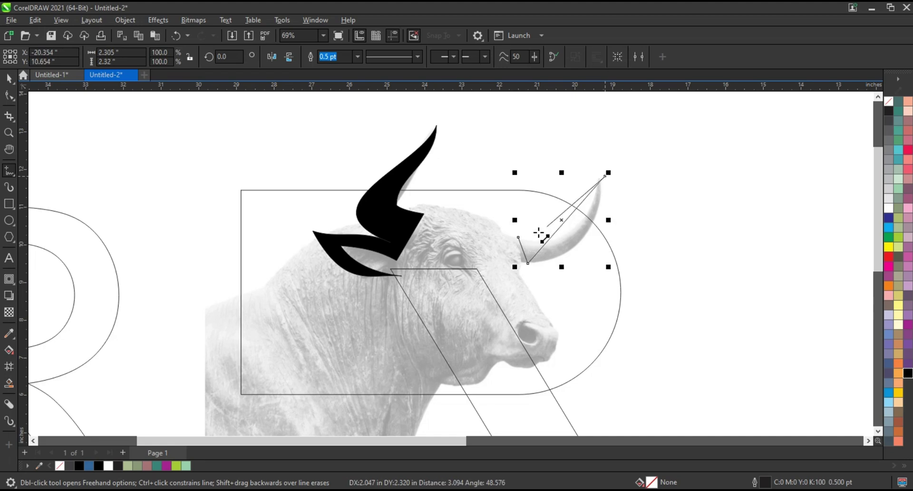
pyautogui.click(518, 236)
# - Bend the triangle's sides and tip into curves matching the right horn in the photo
pyautogui.click(9, 96)
pyautogui.moveTo(408, 129); pyautogui.dragTo(639, 296)
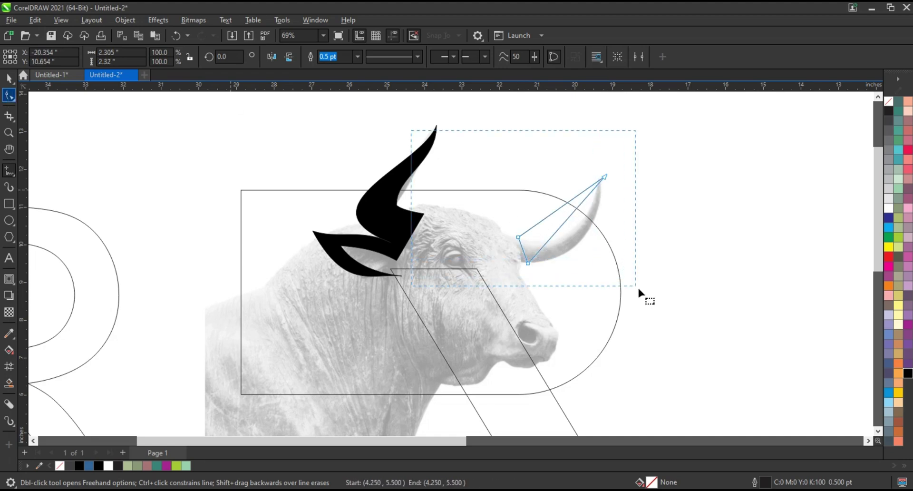
pyautogui.moveTo(570, 220); pyautogui.dragTo(586, 244)
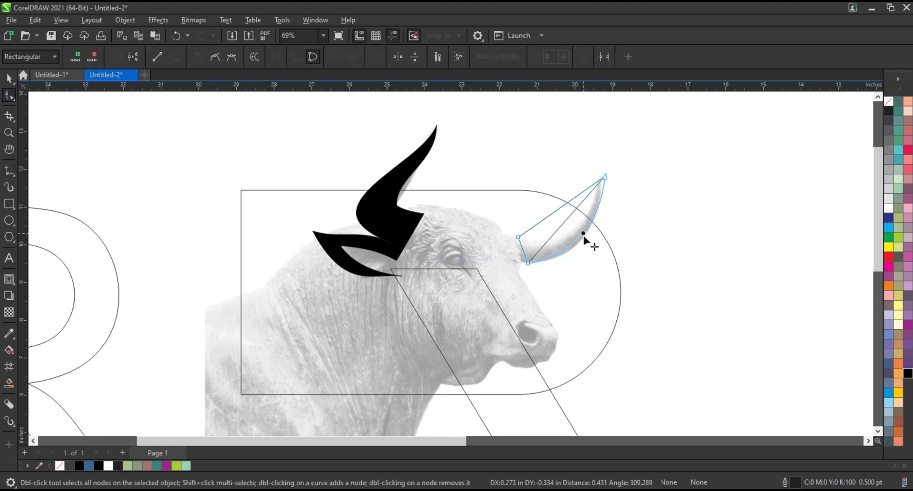
pyautogui.moveTo(560, 208); pyautogui.dragTo(567, 227)
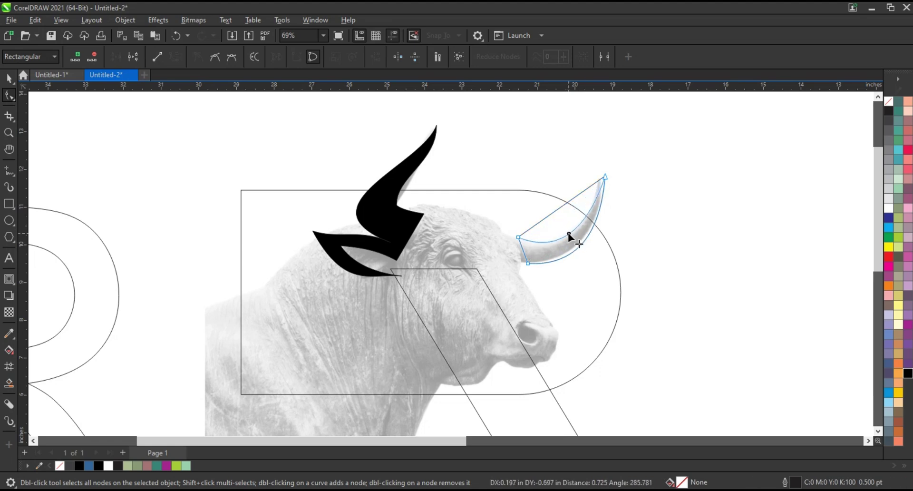
pyautogui.click(607, 180)
pyautogui.moveTo(607, 181)
pyautogui.mouseDown()
pyautogui.moveTo(600, 240)
pyautogui.moveTo(560, 248)
pyautogui.mouseUp()
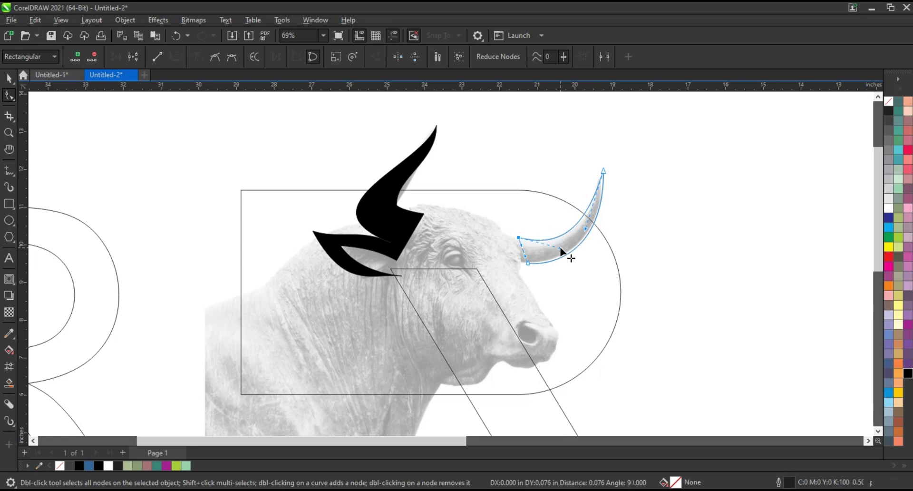
pyautogui.click(524, 255)
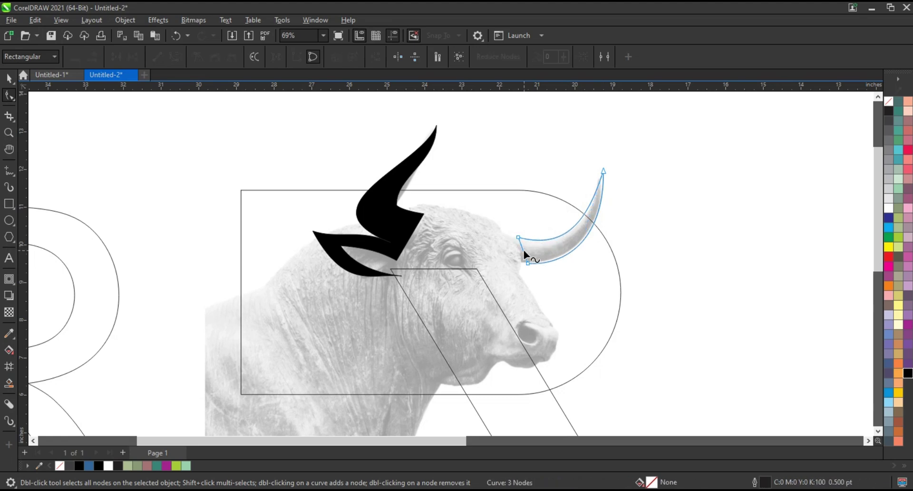
pyautogui.click(524, 254)
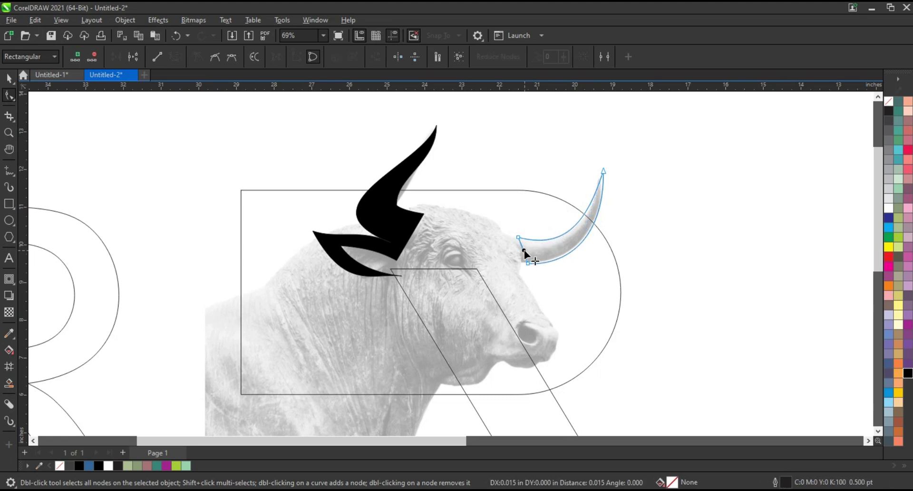
pyautogui.click(498, 219)
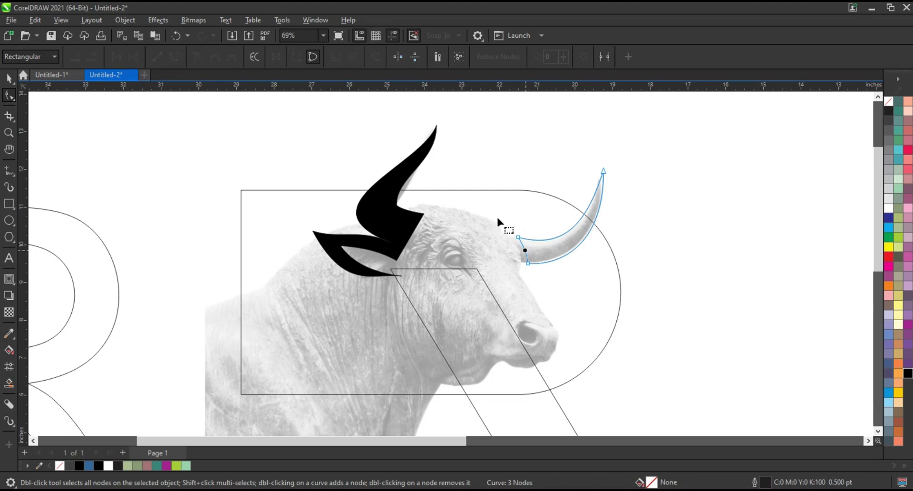
pyautogui.moveTo(528, 263); pyautogui.dragTo(526, 265)
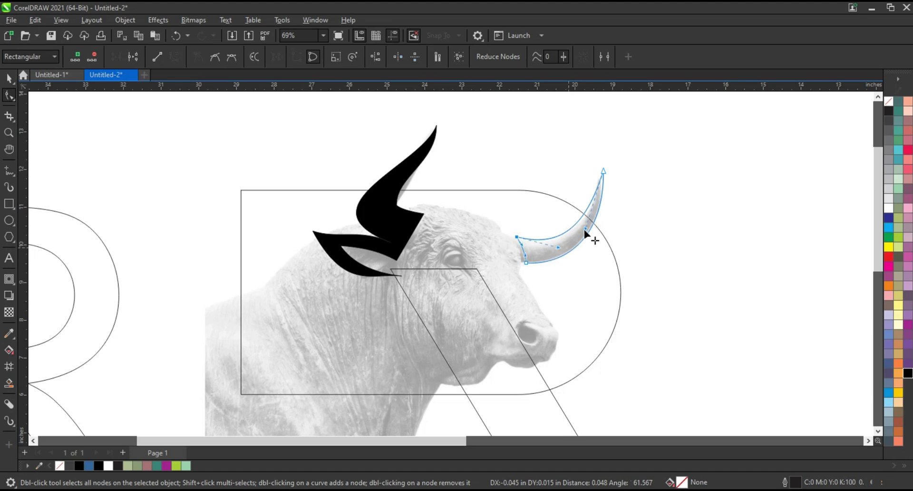
pyautogui.moveTo(584, 229); pyautogui.dragTo(601, 236)
# - Fill the right horn shape solid black
pyautogui.click(8, 79)
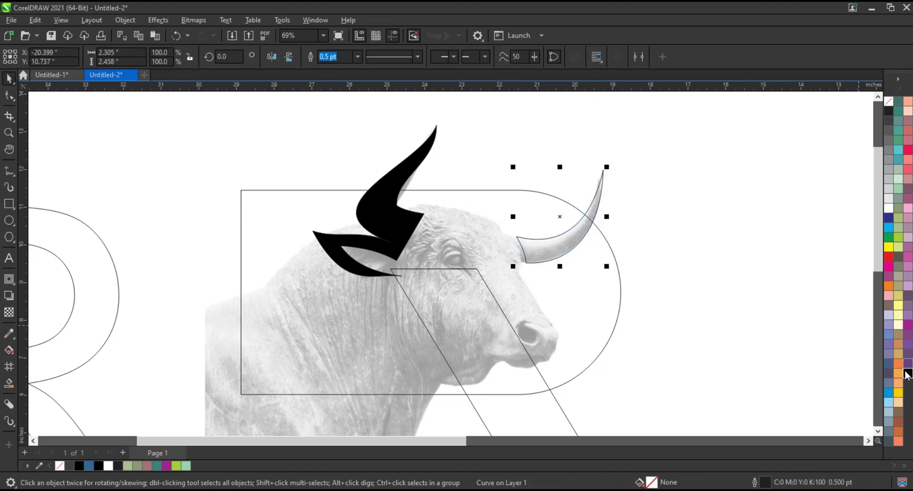
pyautogui.click(907, 373)
pyautogui.click(745, 230)
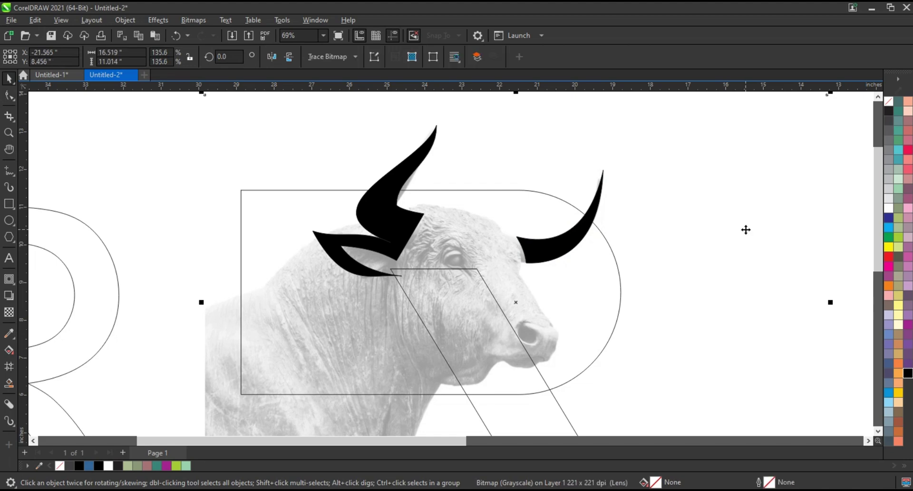
# - Zoom the view in on the bull's head
pyautogui.click(8, 133)
pyautogui.scroll(-1, 307, 158)
pyautogui.scroll(2, 608, 356)
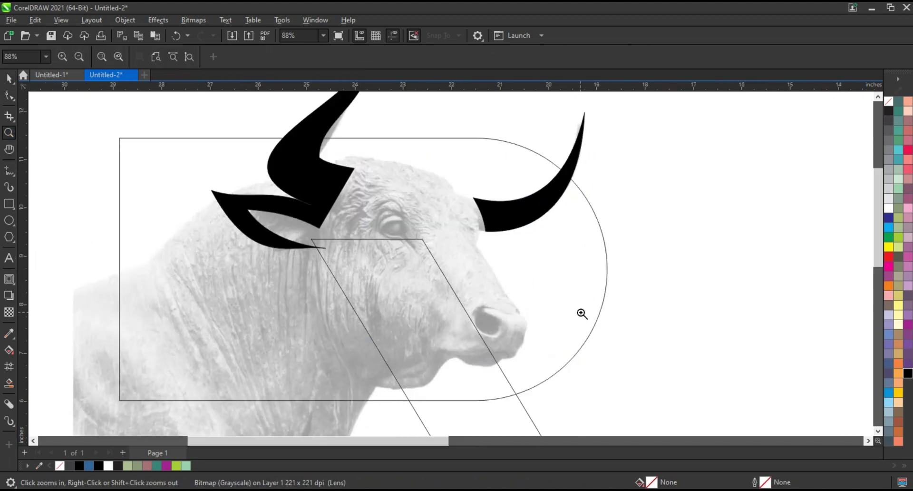
pyautogui.click(8, 171)
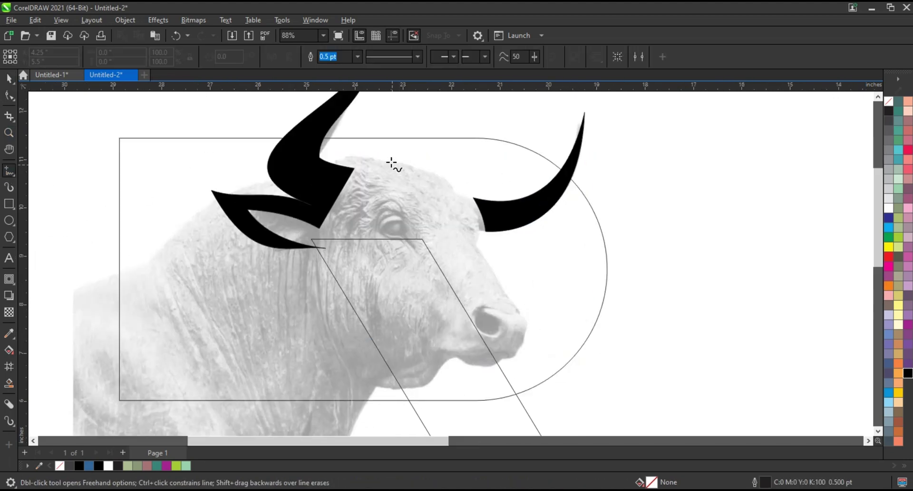
# - Trace a 9-node straight outline from the brow down the nose, under the jaw, to the horn base
pyautogui.click(354, 156)
pyautogui.click(450, 191)
pyautogui.click(471, 230)
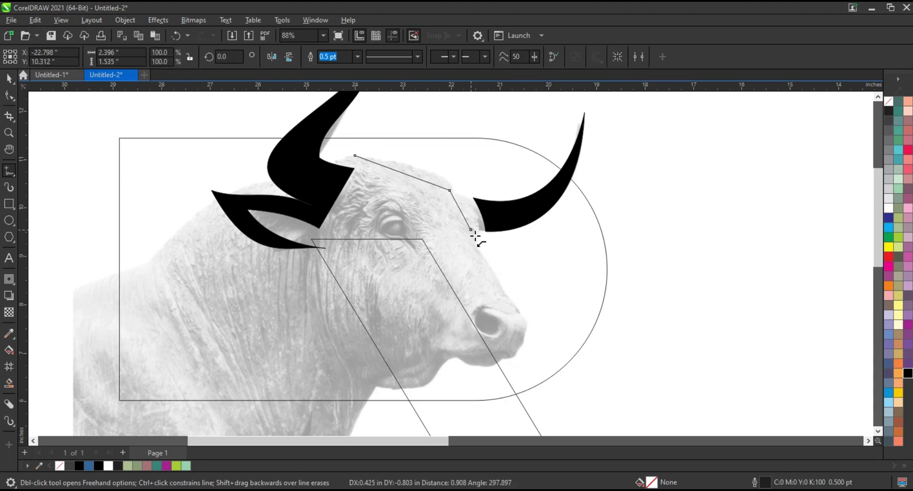
pyautogui.click(484, 256)
pyautogui.click(523, 322)
pyautogui.click(509, 357)
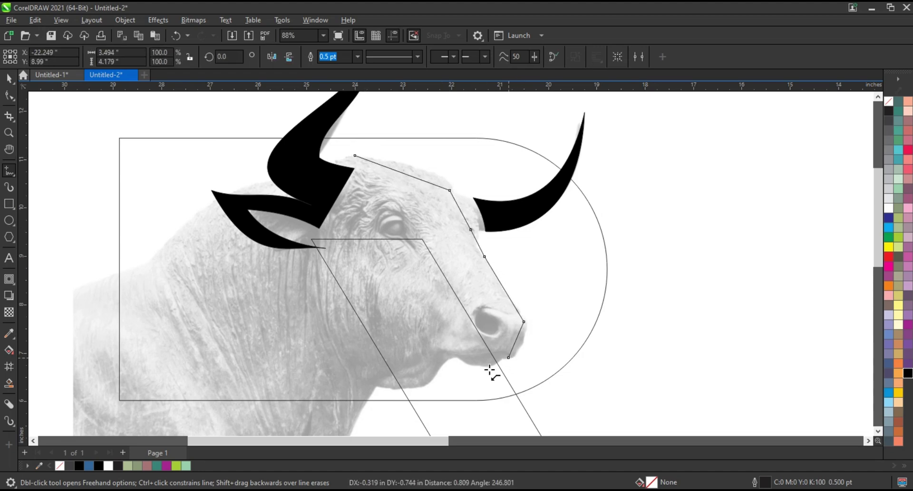
pyautogui.click(482, 370)
pyautogui.doubleClick(362, 412)
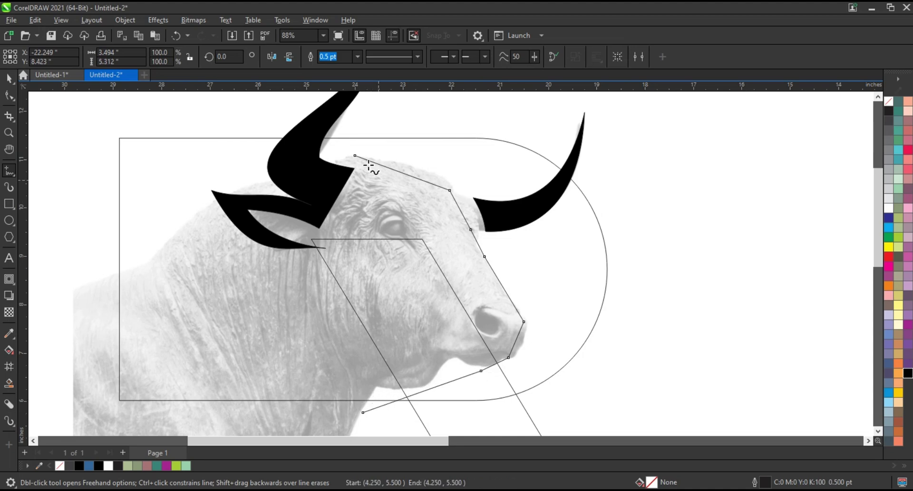
pyautogui.click(354, 155)
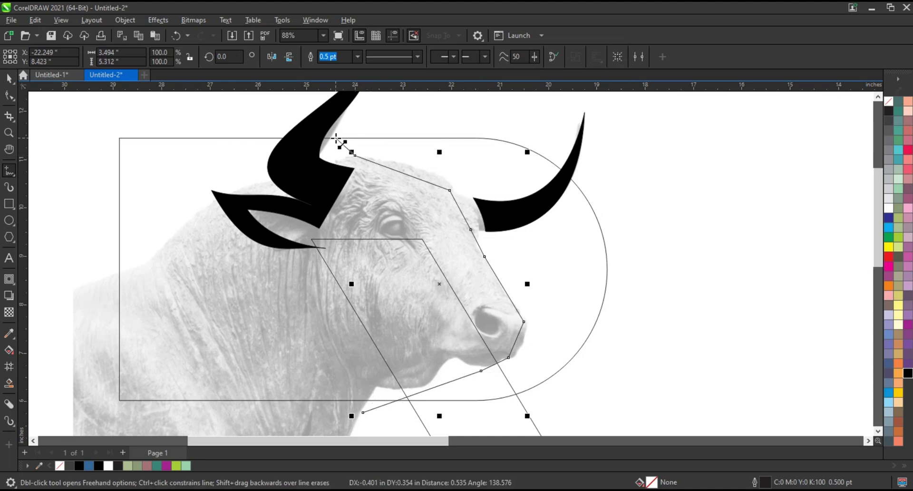
pyautogui.doubleClick(337, 136)
# - Curve the head outline's segments along the brow, nose, muzzle and jaw
pyautogui.press('F10')
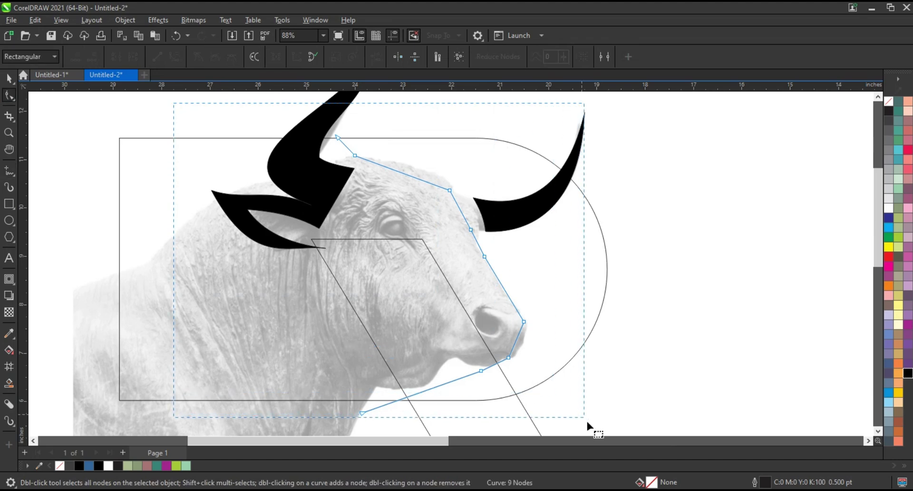
pyautogui.moveTo(591, 428); pyautogui.dragTo(163, 102)
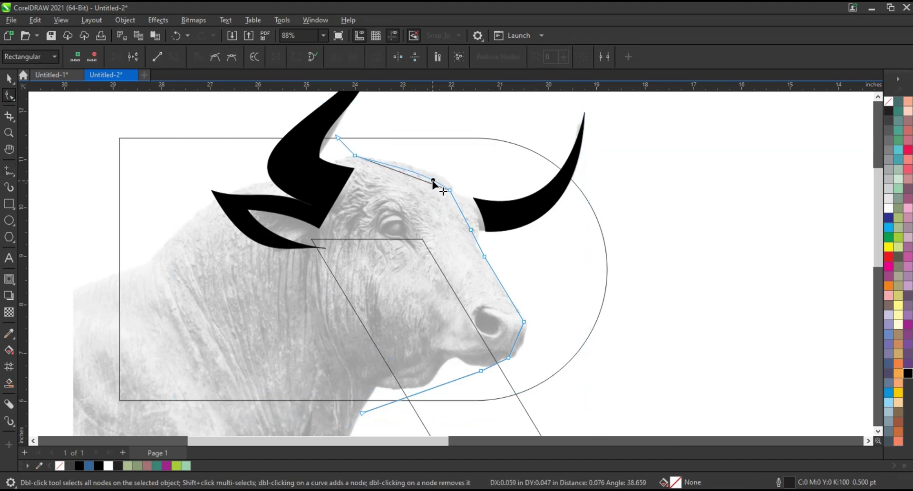
pyautogui.moveTo(427, 185); pyautogui.dragTo(444, 186)
pyautogui.click(461, 206)
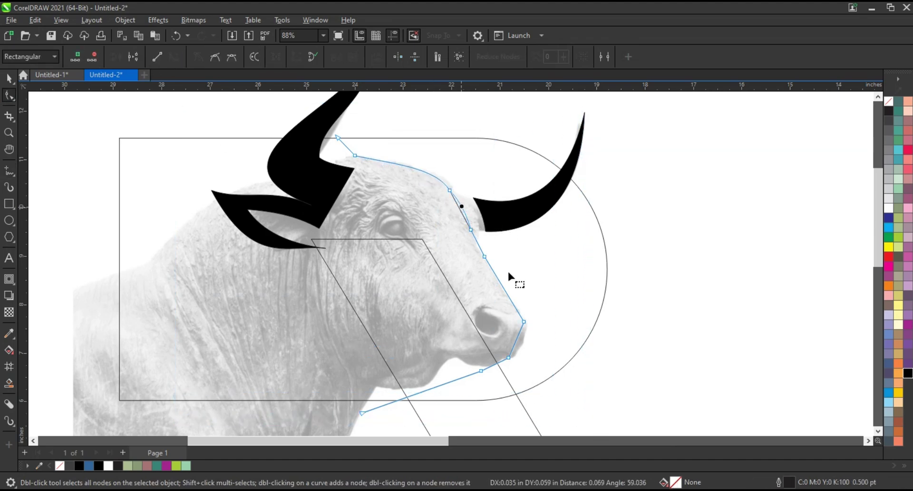
pyautogui.click(521, 339)
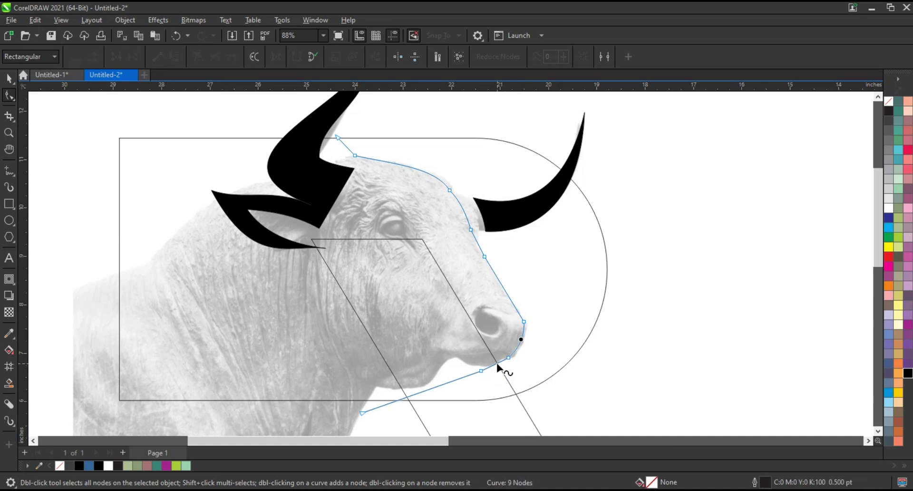
pyautogui.moveTo(459, 379); pyautogui.dragTo(444, 343)
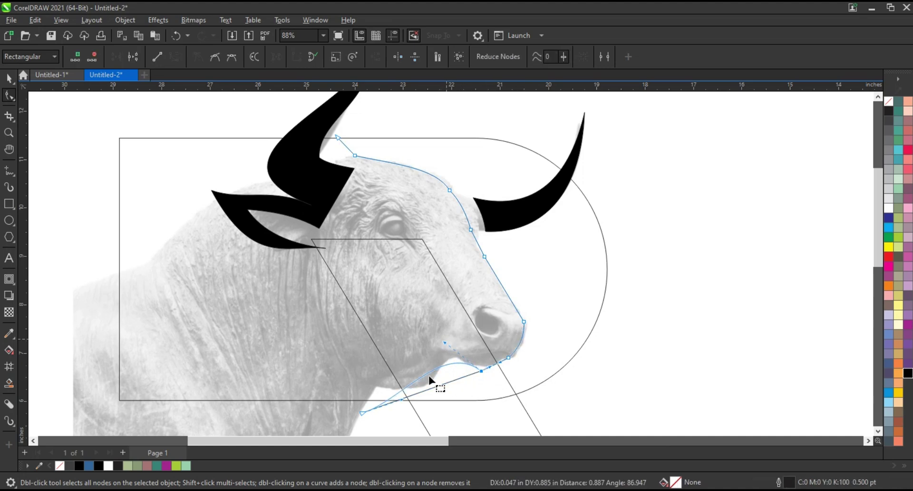
pyautogui.moveTo(402, 400); pyautogui.dragTo(403, 401)
pyautogui.moveTo(378, 364); pyautogui.dragTo(379, 364)
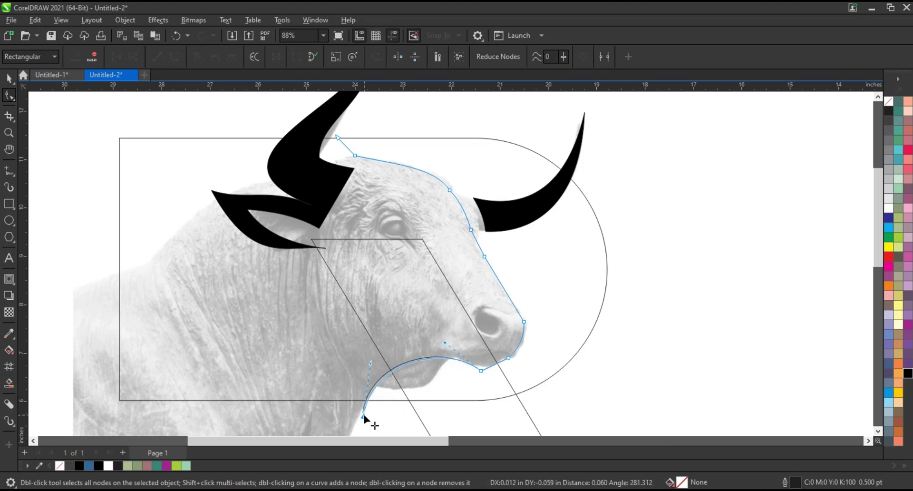
pyautogui.click(382, 372)
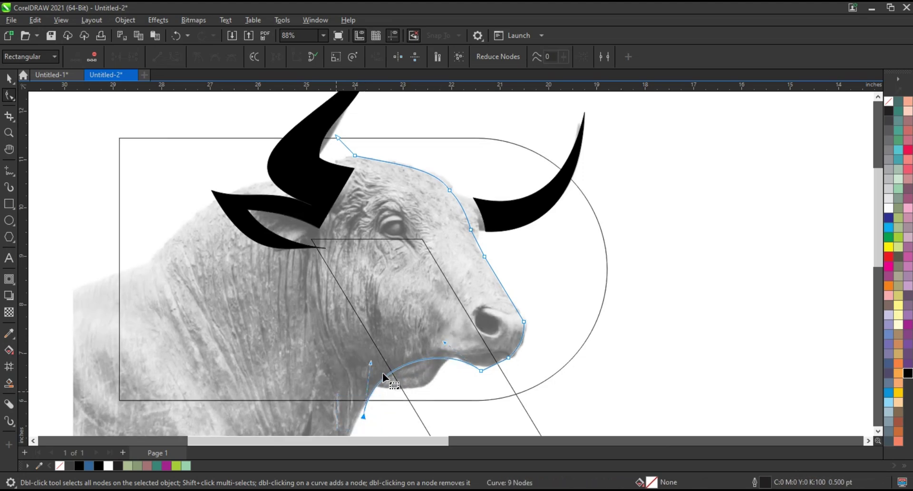
pyautogui.moveTo(450, 355); pyautogui.dragTo(439, 337)
pyautogui.click(481, 371)
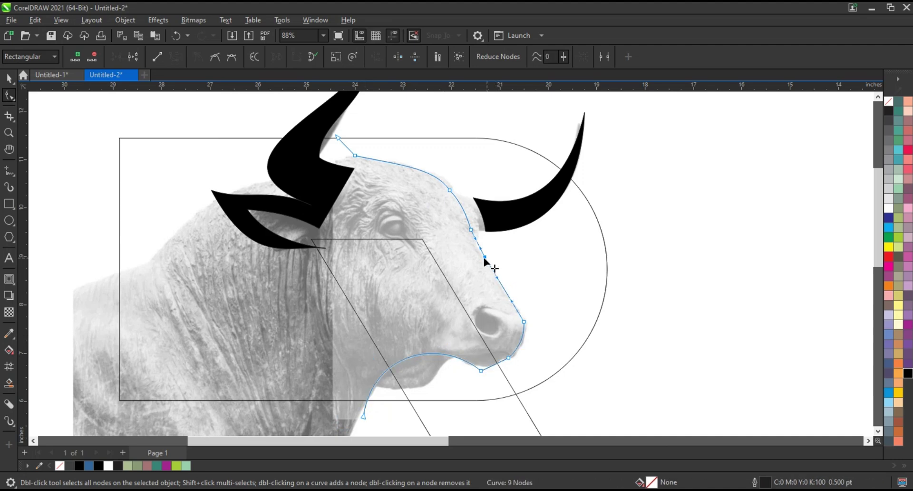
# - Adjust the nose-bridge and brow nodes and curve the outline's top end into the horn base
pyautogui.moveTo(486, 255); pyautogui.dragTo(482, 255)
pyautogui.moveTo(450, 189); pyautogui.dragTo(450, 190)
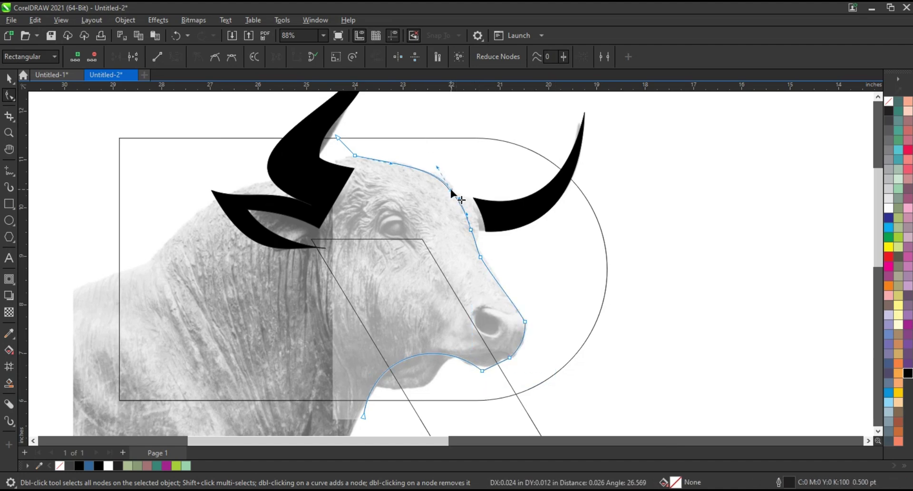
pyautogui.click(337, 138)
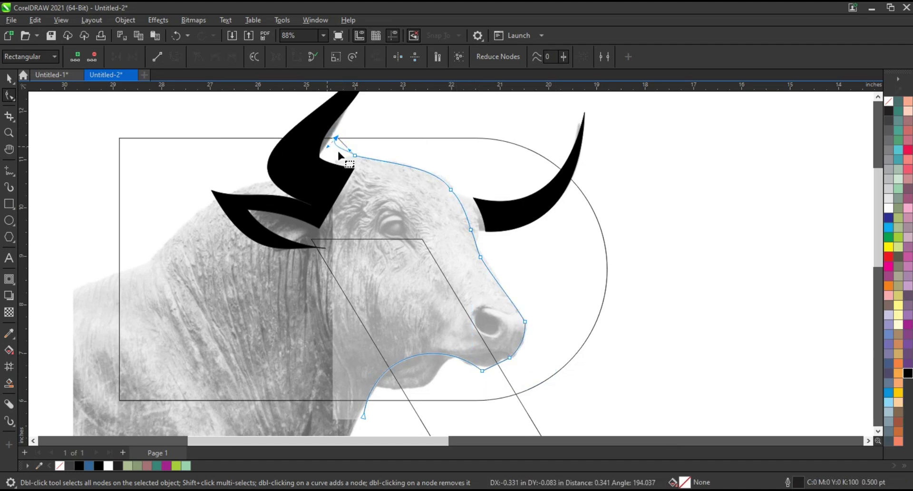
pyautogui.moveTo(338, 155); pyautogui.dragTo(323, 149)
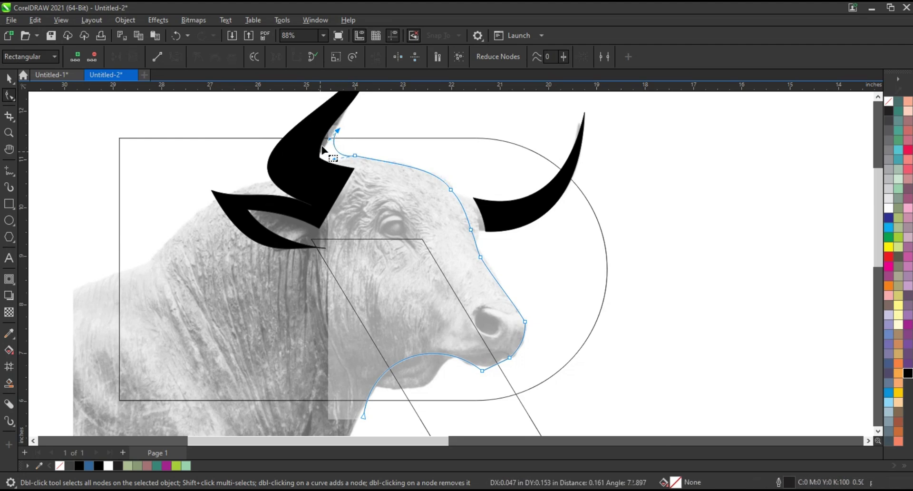
pyautogui.moveTo(322, 149); pyautogui.dragTo(325, 158)
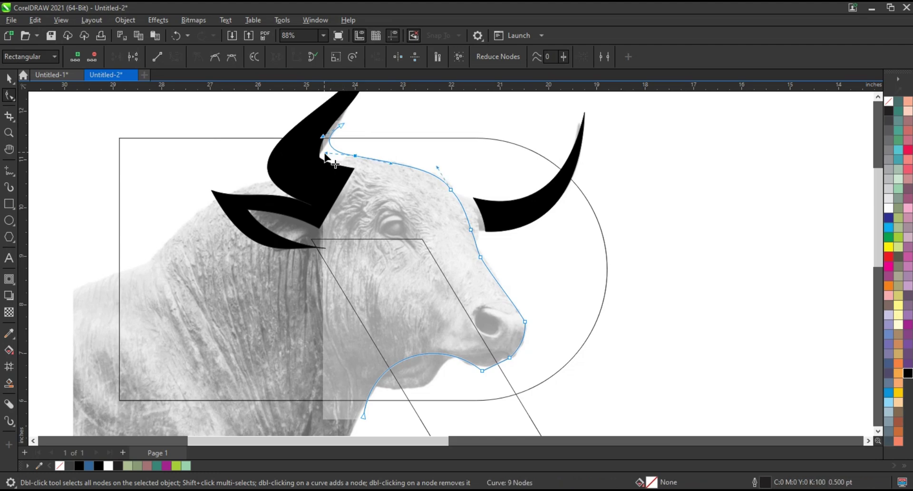
pyautogui.moveTo(323, 156); pyautogui.dragTo(321, 158)
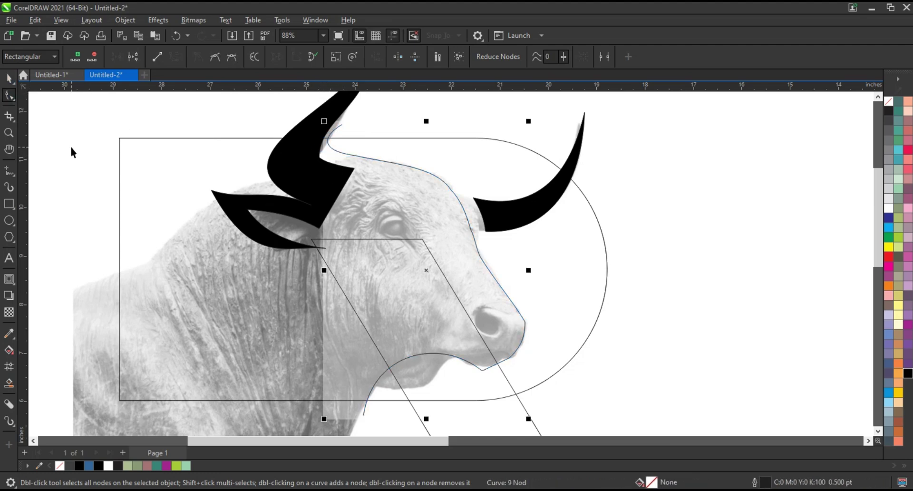
pyautogui.press('space')
pyautogui.click(723, 246)
# - Smart-fill the R's leg, the piece under the nose and the bowl in blue #336699
pyautogui.scroll(-2, 357, 151)
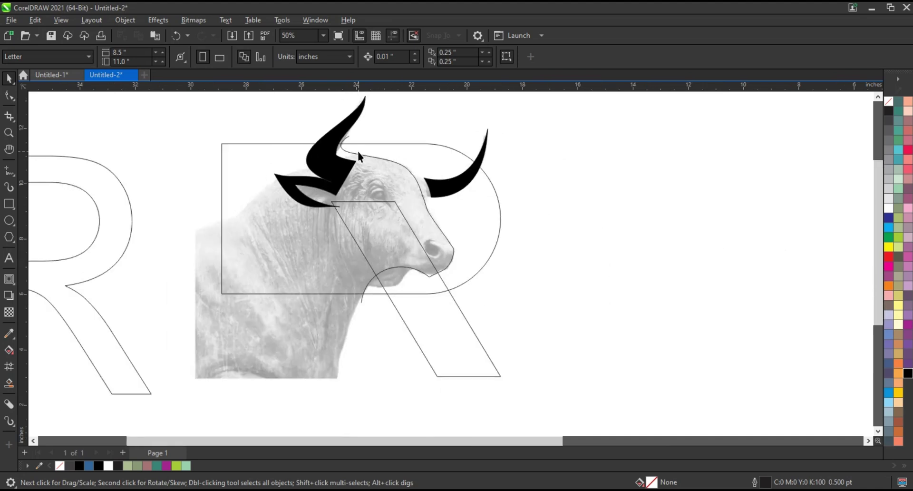
pyautogui.click(447, 193)
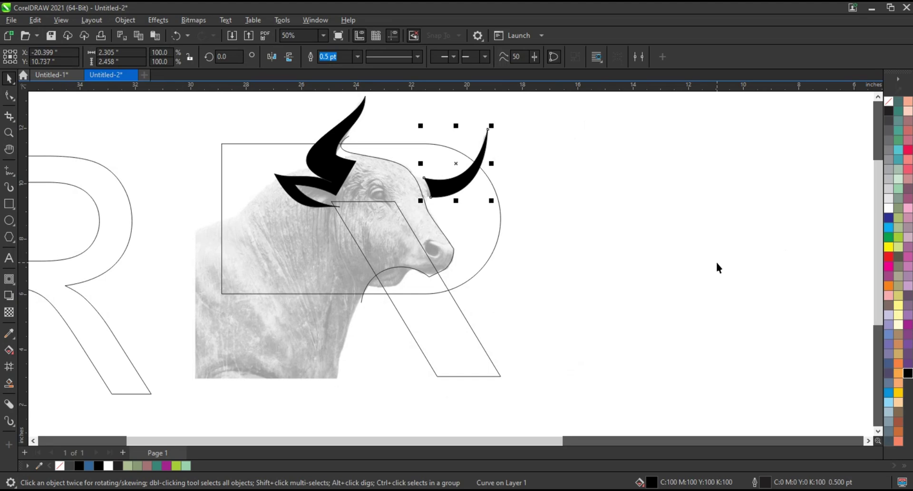
pyautogui.click(9, 383)
pyautogui.click(451, 333)
pyautogui.click(418, 283)
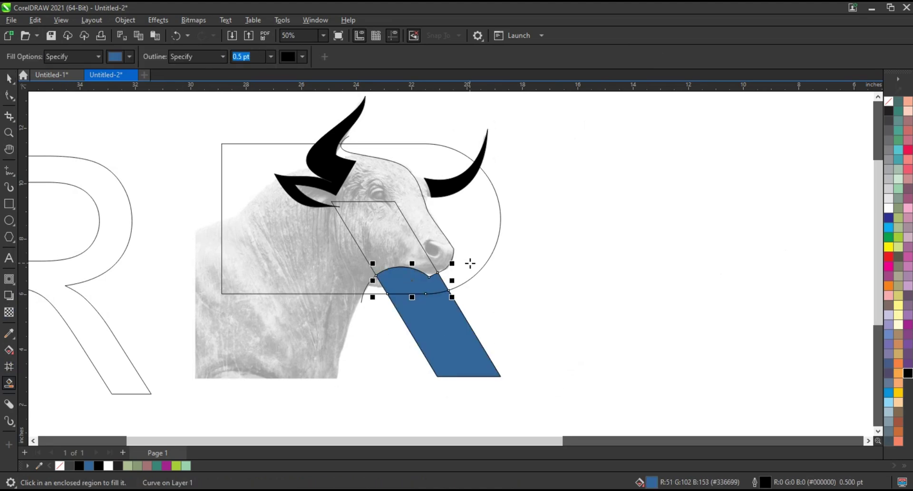
pyautogui.click(470, 263)
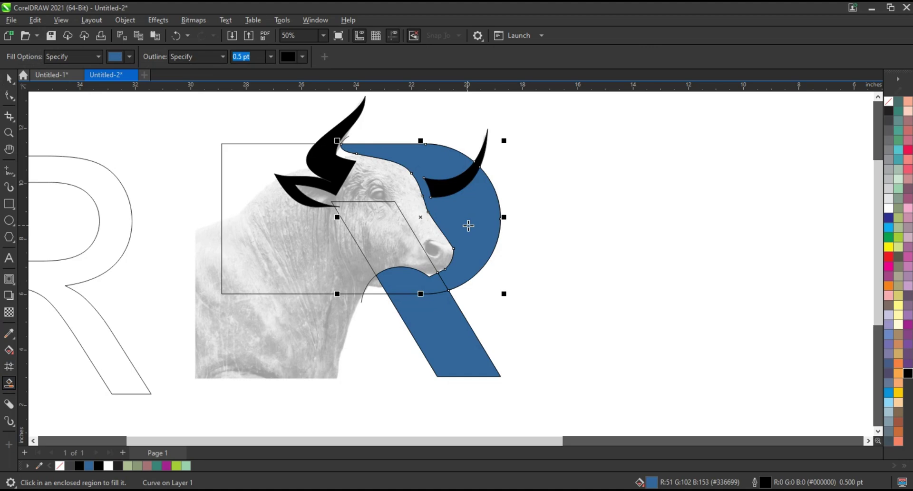
# - Click through the stacked objects until the right horn over the bull photo is selected
pyautogui.click(10, 78)
pyautogui.click(447, 341)
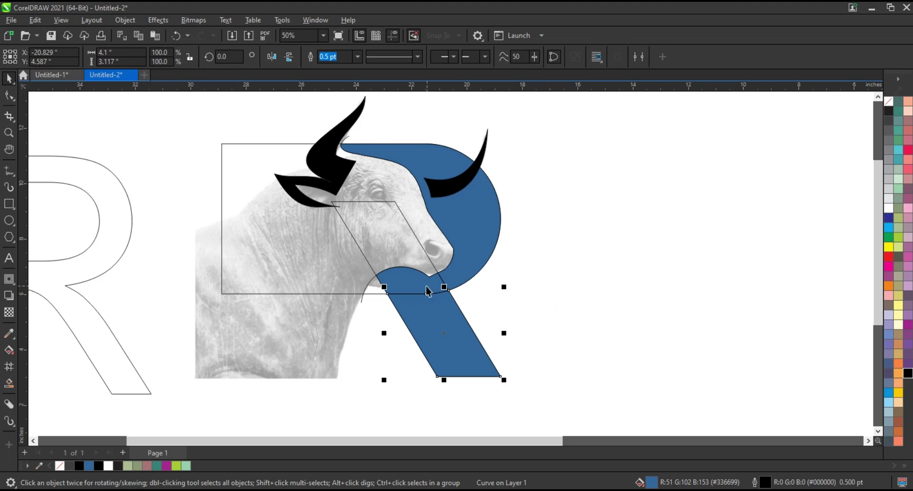
pyautogui.click(473, 259)
pyautogui.click(549, 179)
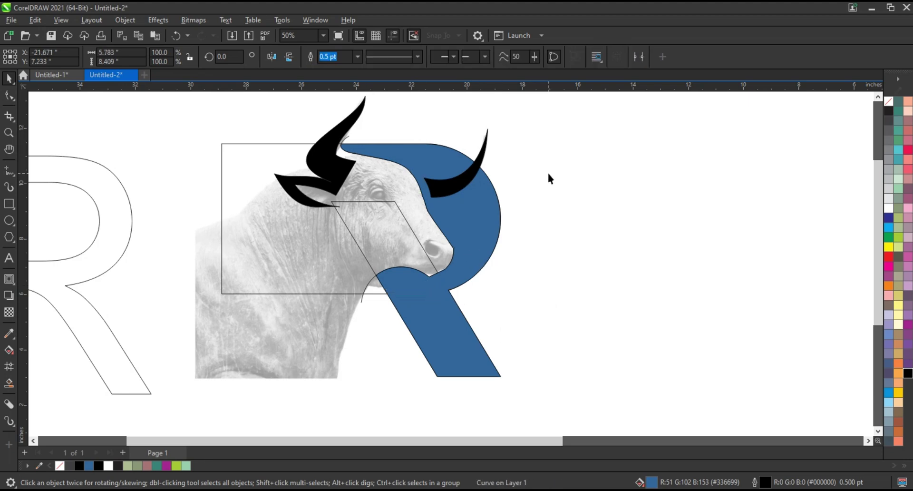
pyautogui.click(459, 180)
pyautogui.click(475, 142)
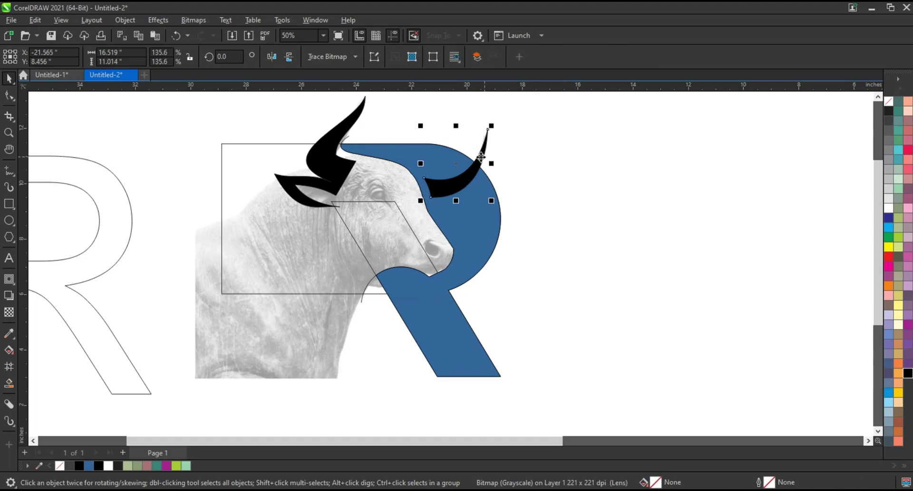
# - Colour the right horn red and skew it sideways along its base
pyautogui.click(888, 256)
pyautogui.scroll(4, 682, 183)
pyautogui.scroll(-2, 658, 212)
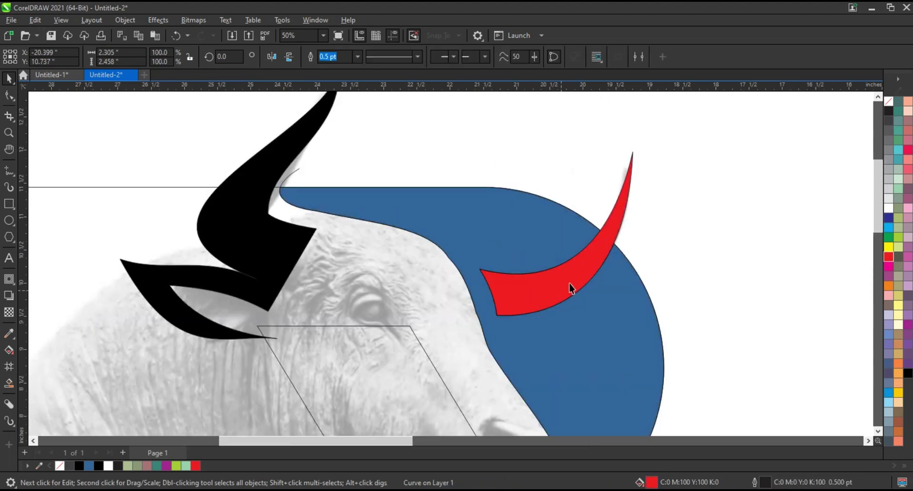
pyautogui.click(569, 283)
pyautogui.moveTo(479, 239); pyautogui.dragTo(513, 261)
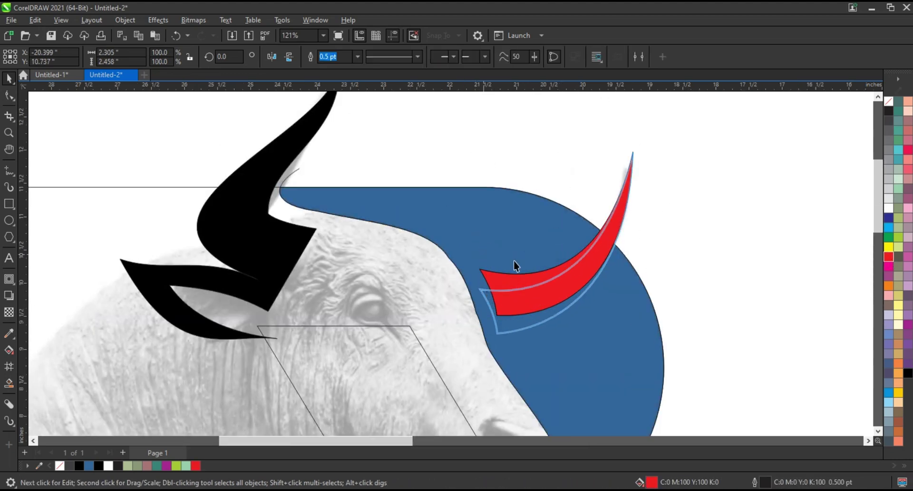
pyautogui.moveTo(556, 318); pyautogui.dragTo(571, 321)
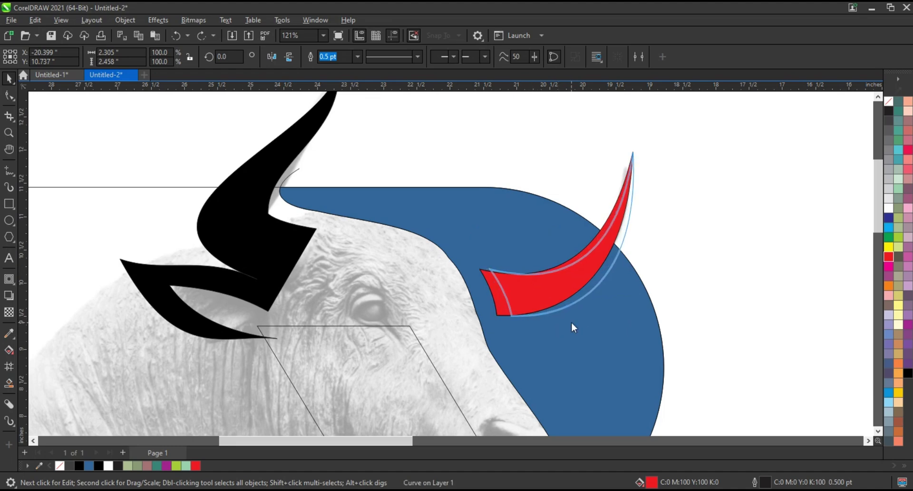
# - Smart-fill the thin blue sliver beside the horn tip, then delete the red horn
pyautogui.click(774, 209)
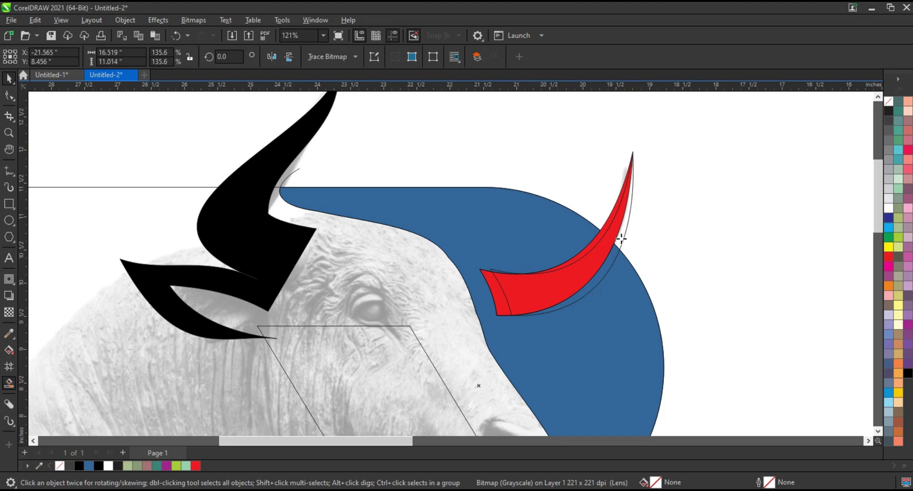
pyautogui.click(627, 209)
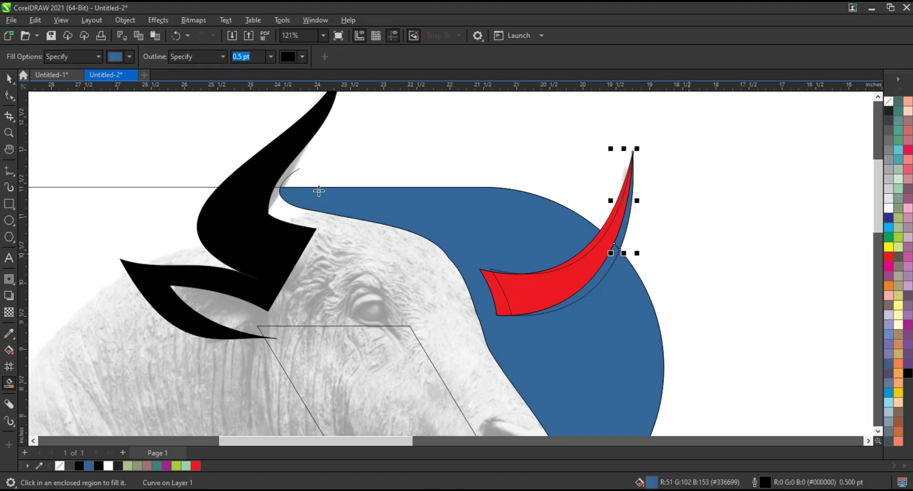
pyautogui.press('space')
pyautogui.click(579, 296)
pyautogui.press('Delete')
pyautogui.hotkey('ctrl', 'z')
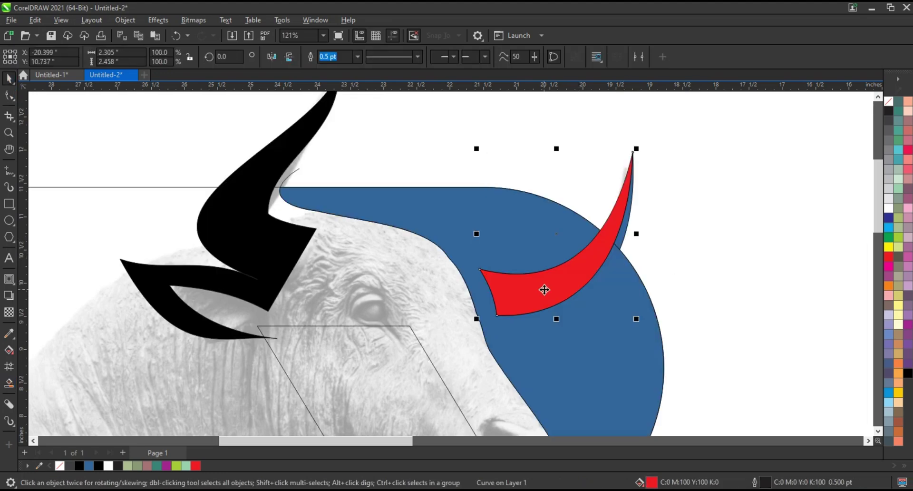
pyautogui.press('Delete')
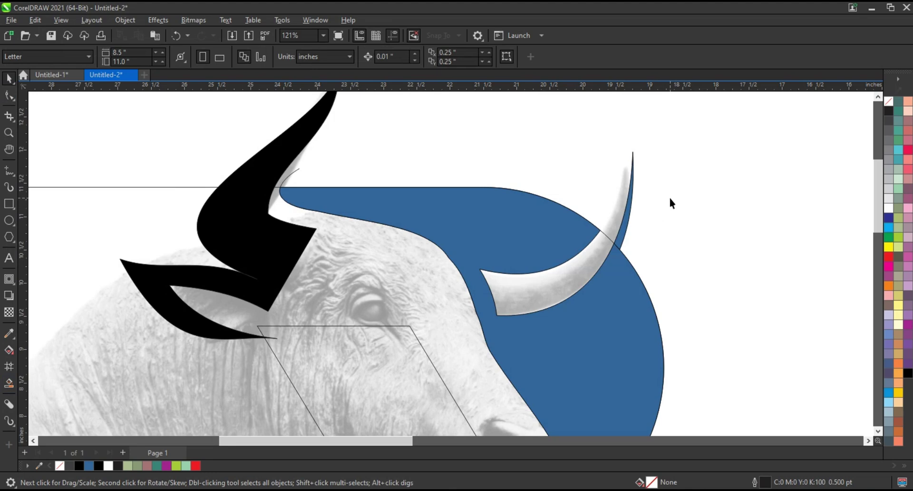
pyautogui.click(608, 241)
# - Weld the blue R with the right horn piece and fill the result solid black
pyautogui.scroll(-2, 743, 174)
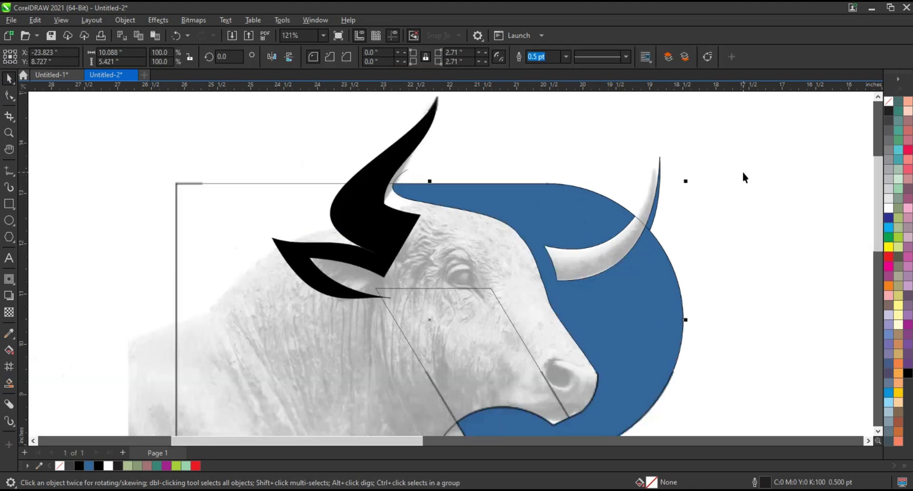
pyautogui.click(658, 352)
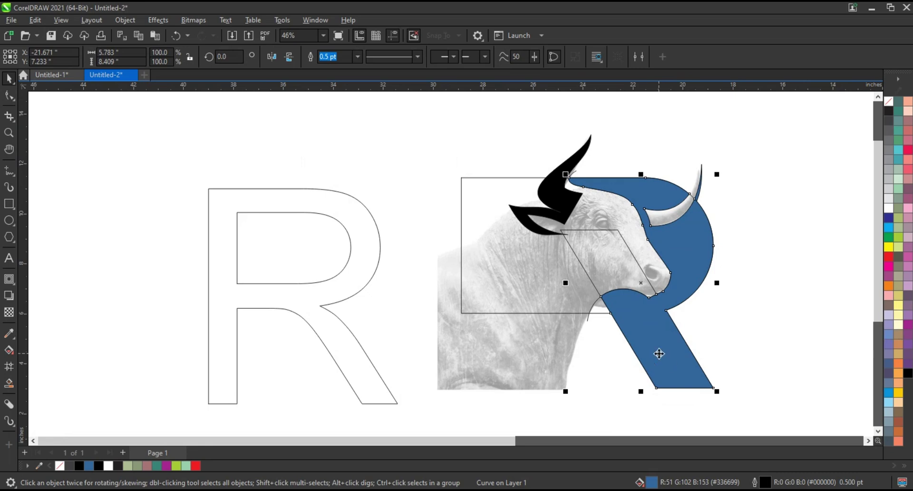
pyautogui.press('Escape')
pyautogui.click(666, 352)
pyautogui.click(335, 57)
pyautogui.click(907, 373)
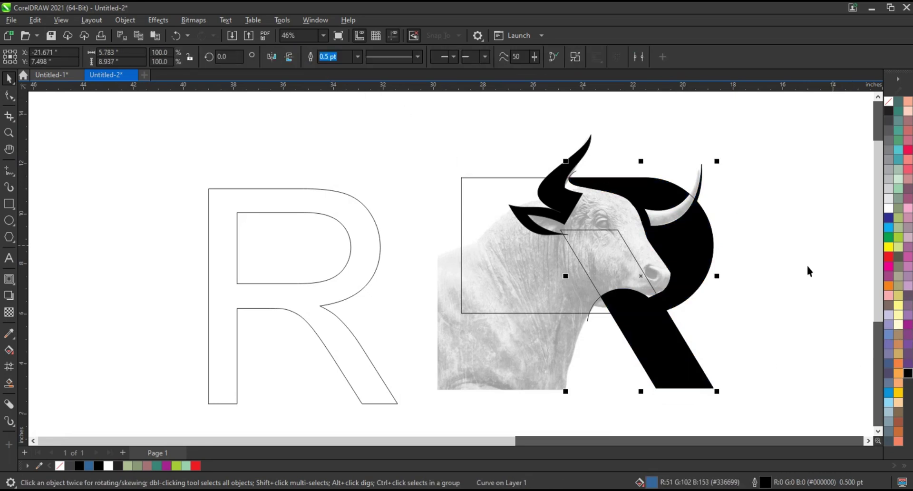
pyautogui.click(375, 132)
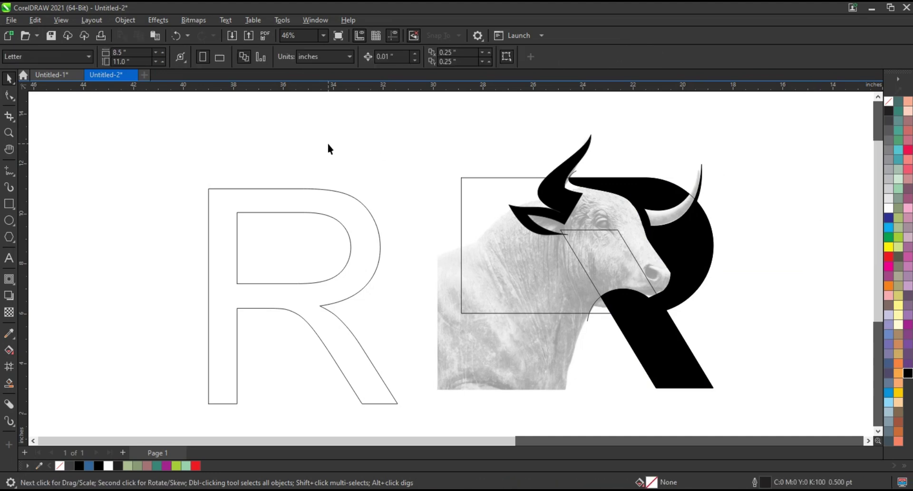
pyautogui.scroll(1, 550, 251)
pyautogui.click(550, 251)
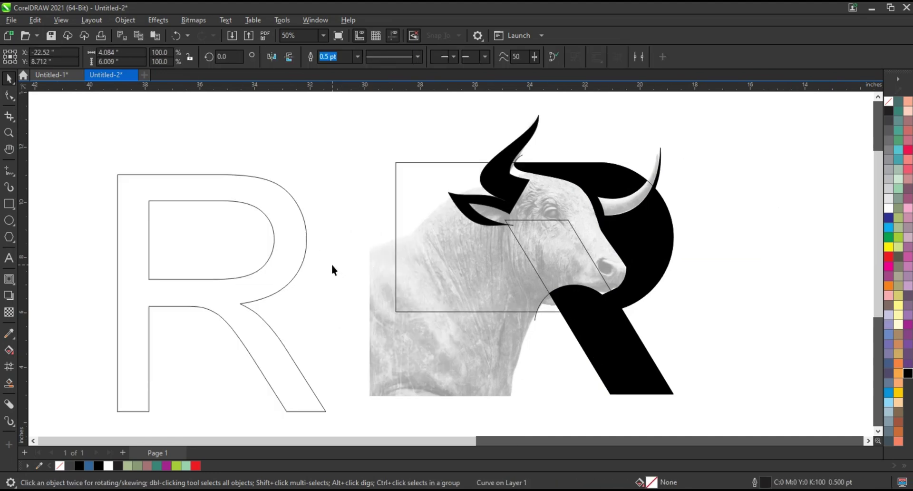
pyautogui.click(598, 289)
# - Undo a stray move of the R, then place a mirrored parallelogram copy crossing the original
pyautogui.click(510, 265)
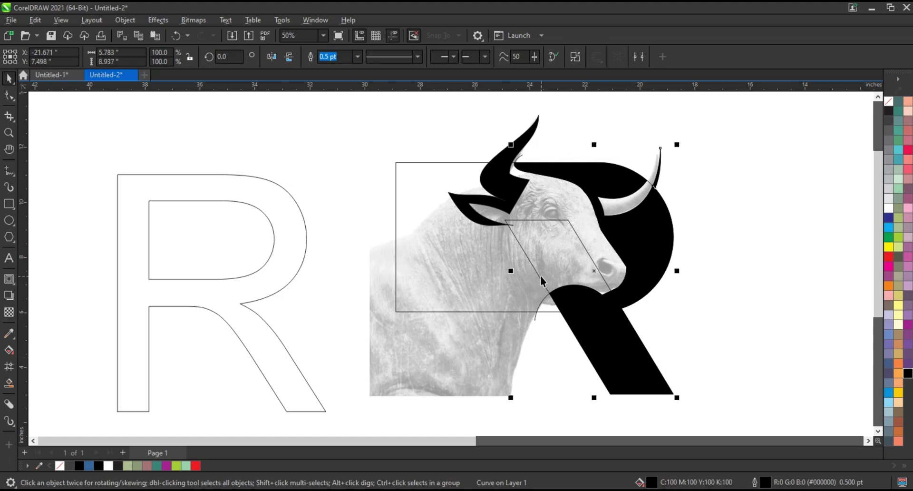
pyautogui.moveTo(541, 263); pyautogui.dragTo(523, 269)
pyautogui.hotkey('ctrl', 'z')
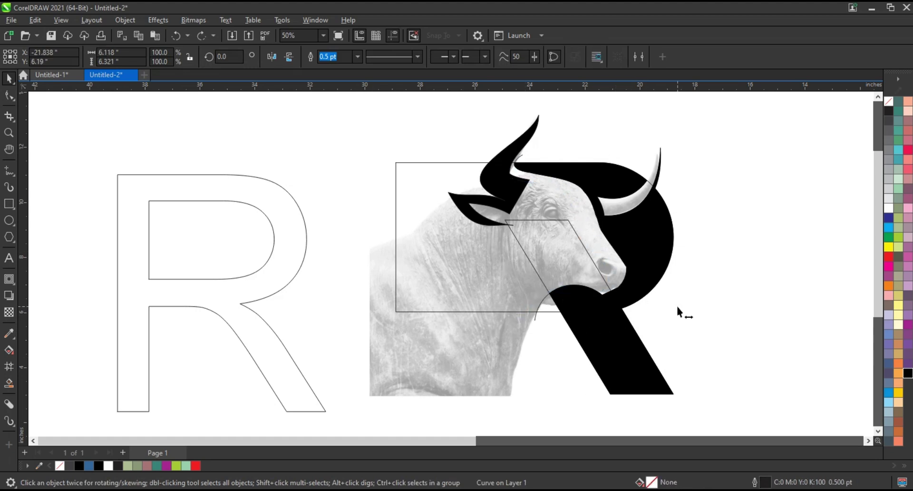
pyautogui.moveTo(676, 307); pyautogui.dragTo(503, 320)
pyautogui.moveTo(432, 295); pyautogui.dragTo(518, 304)
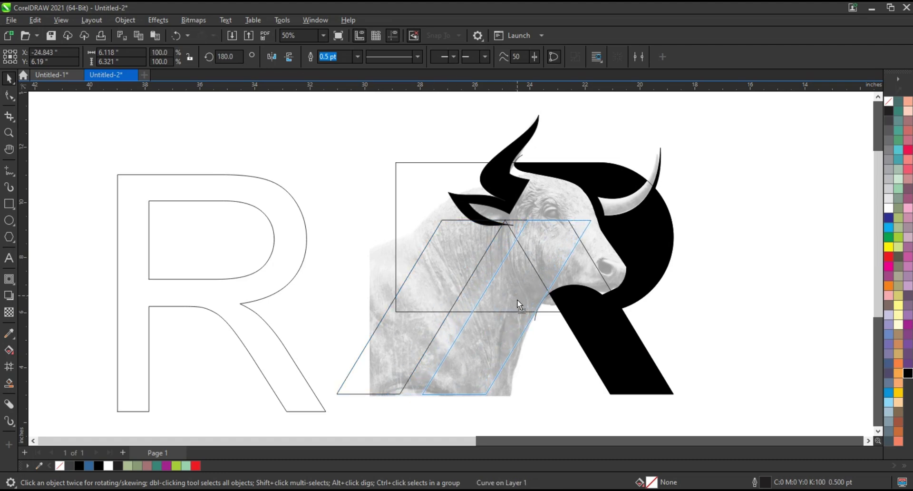
pyautogui.moveTo(518, 304); pyautogui.dragTo(519, 305)
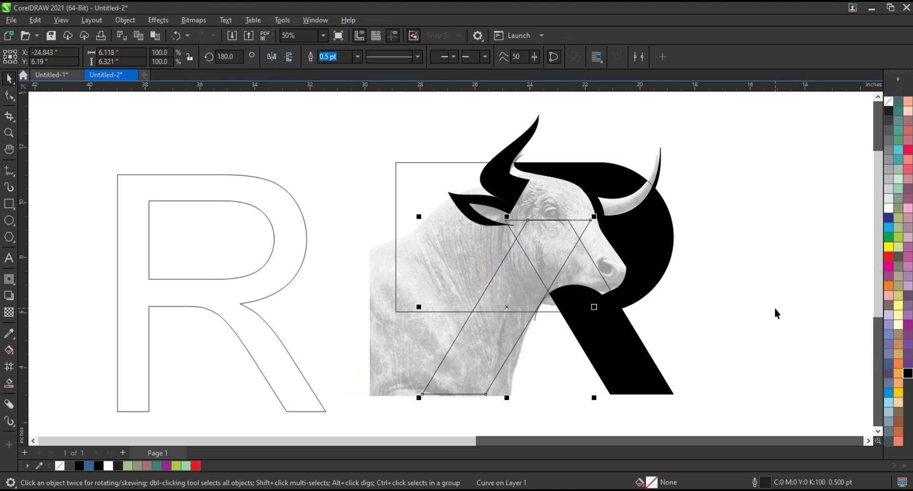
pyautogui.click(8, 133)
# - Zoom in on the bull's face, draw a thin bar across the nose, then delete it
pyautogui.moveTo(340, 215); pyautogui.dragTo(709, 335)
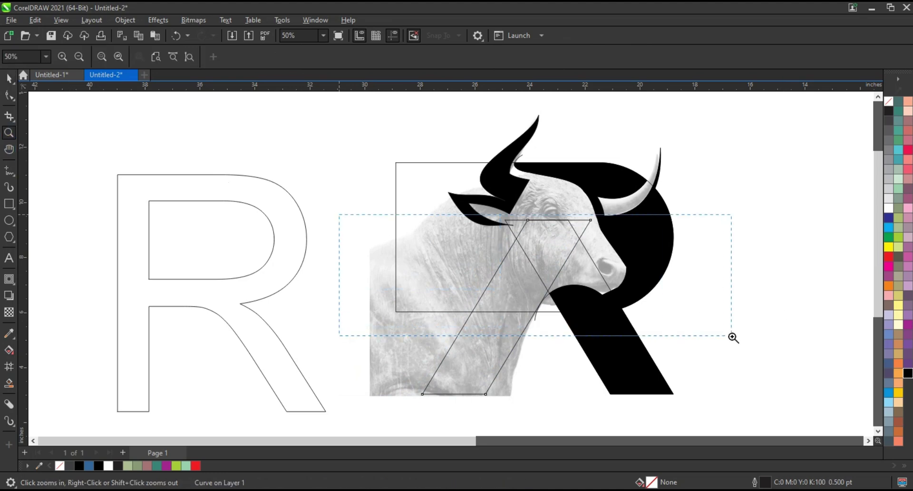
pyautogui.click(9, 204)
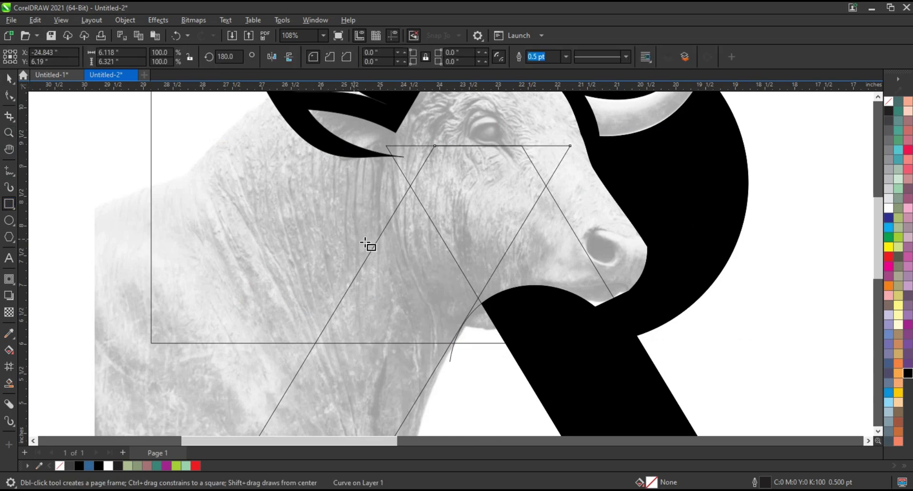
pyautogui.moveTo(355, 239); pyautogui.dragTo(618, 258)
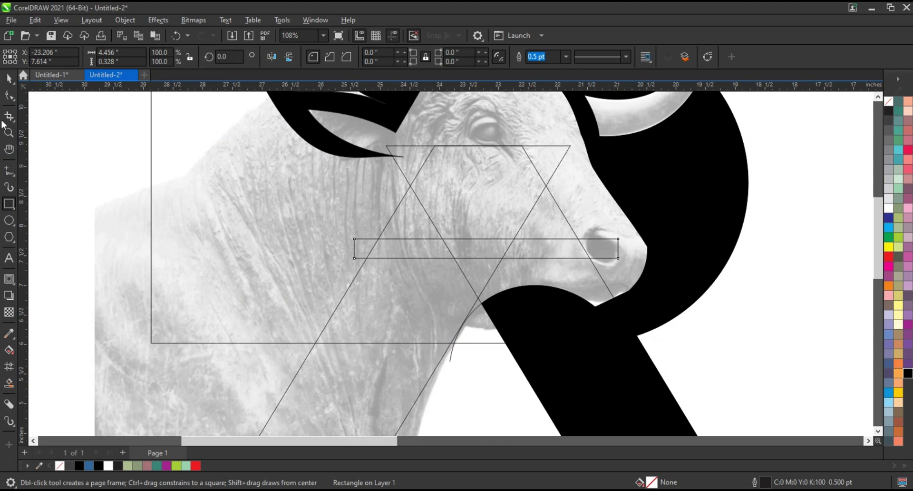
pyautogui.click(9, 81)
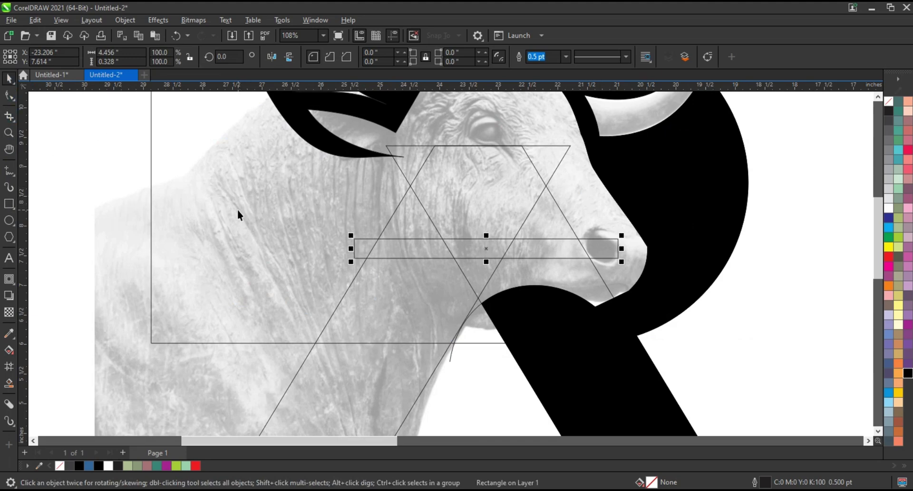
pyautogui.press('Delete')
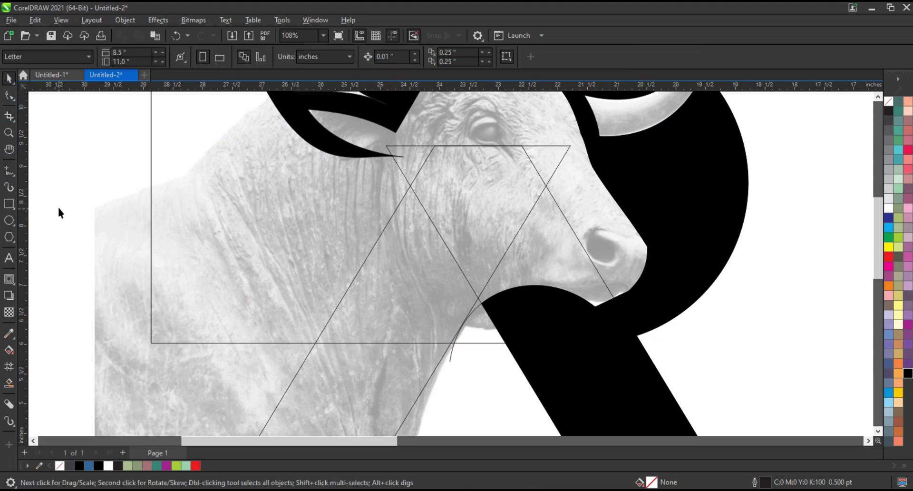
# - Draw a 6.887 × 1.91-inch rectangle with 0.502-inch rounded corners and move it over the R
pyautogui.click(9, 203)
pyautogui.moveTo(188, 231); pyautogui.dragTo(457, 320)
pyautogui.moveTo(519, 332); pyautogui.dragTo(596, 344)
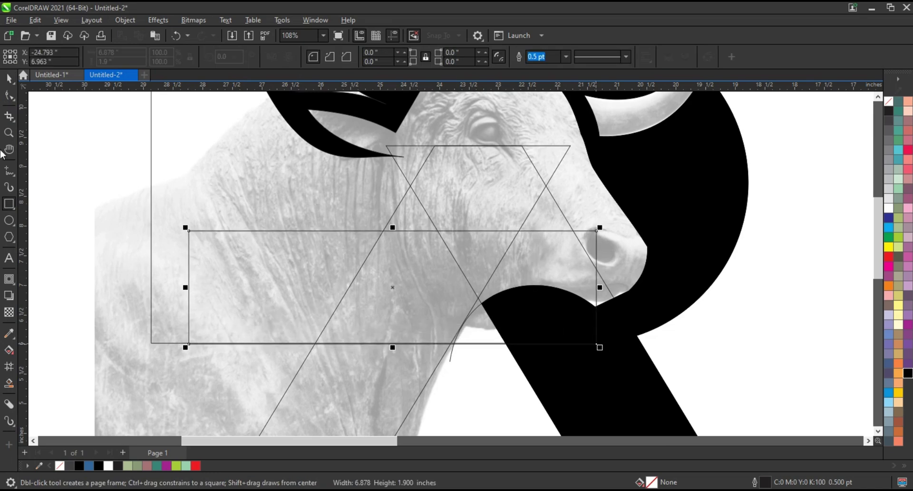
pyautogui.press('F10')
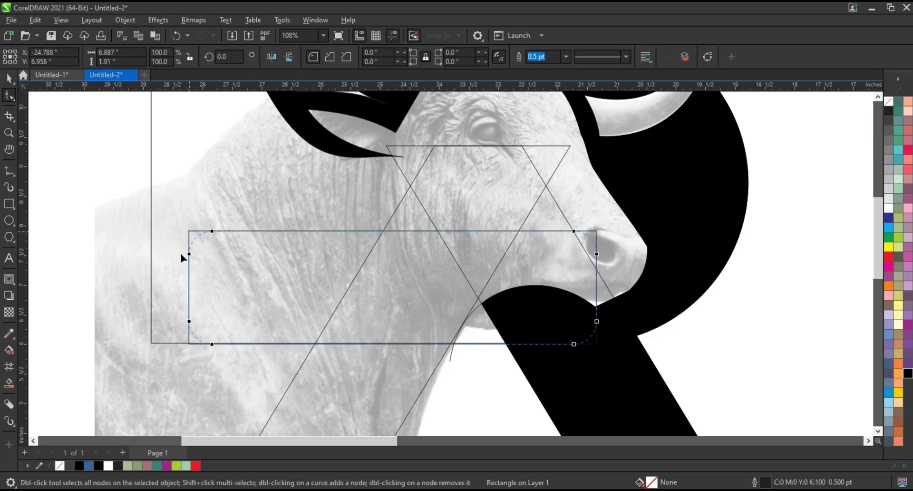
pyautogui.moveTo(189, 231); pyautogui.dragTo(177, 258)
pyautogui.click(9, 77)
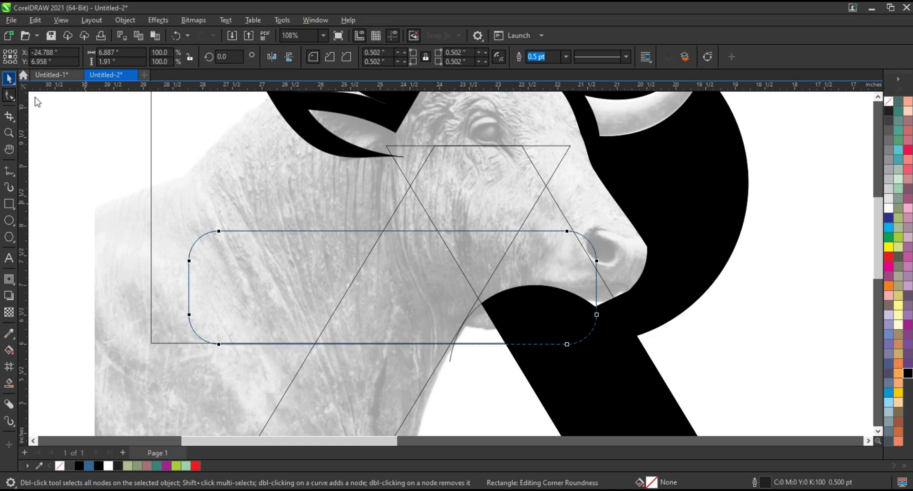
pyautogui.moveTo(275, 258); pyautogui.dragTo(452, 259)
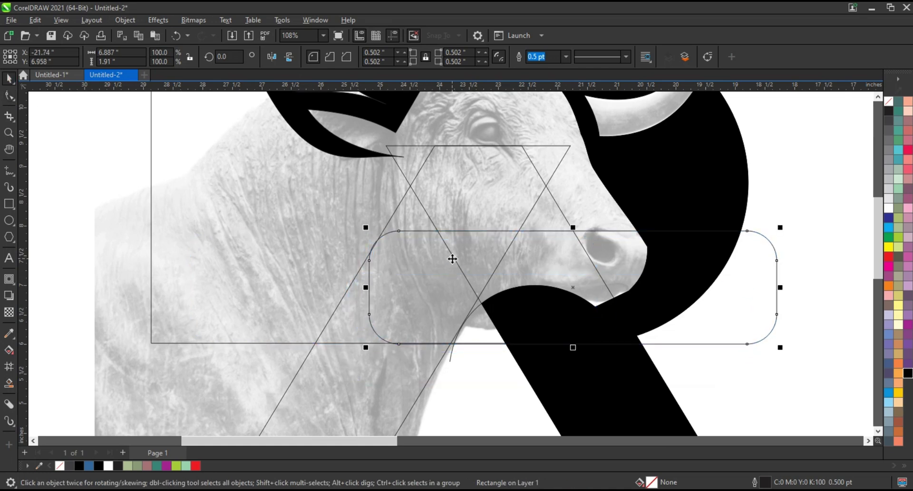
# - Move and nudge the rounded rectangle right and slightly down into place near the muzzle
pyautogui.press('Right')
pyautogui.press('Right')
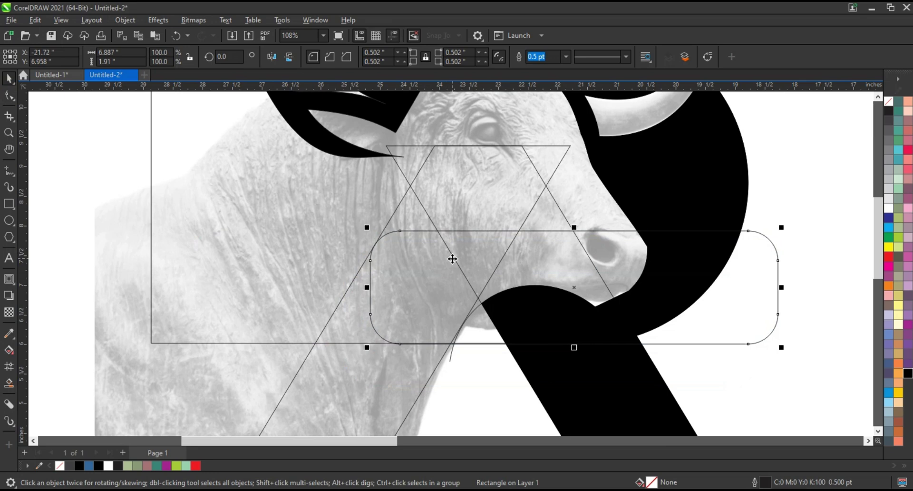
pyautogui.press('Left')
pyautogui.moveTo(452, 259); pyautogui.dragTo(557, 266)
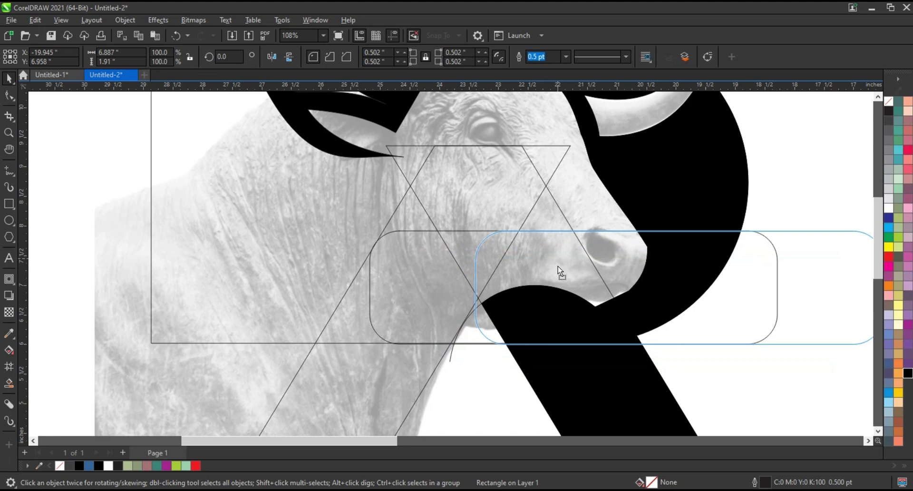
pyautogui.moveTo(557, 266); pyautogui.dragTo(559, 281)
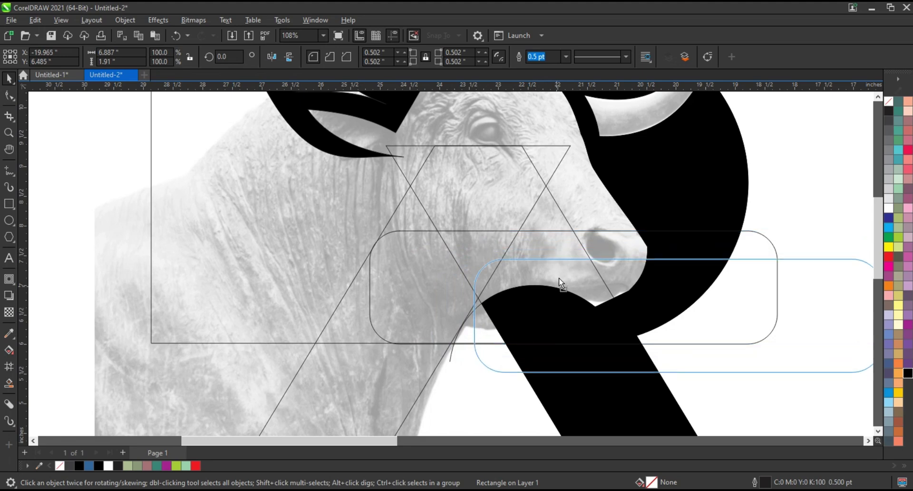
pyautogui.moveTo(562, 269); pyautogui.dragTo(562, 266)
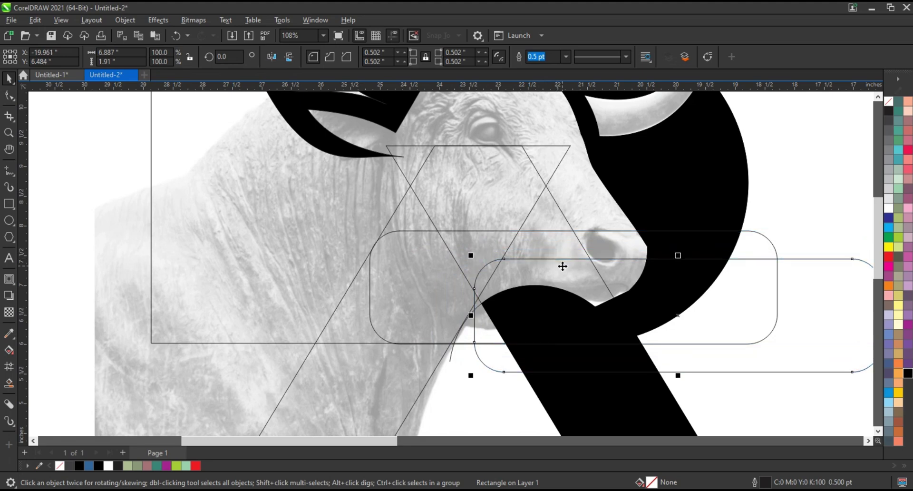
pyautogui.press('Right')
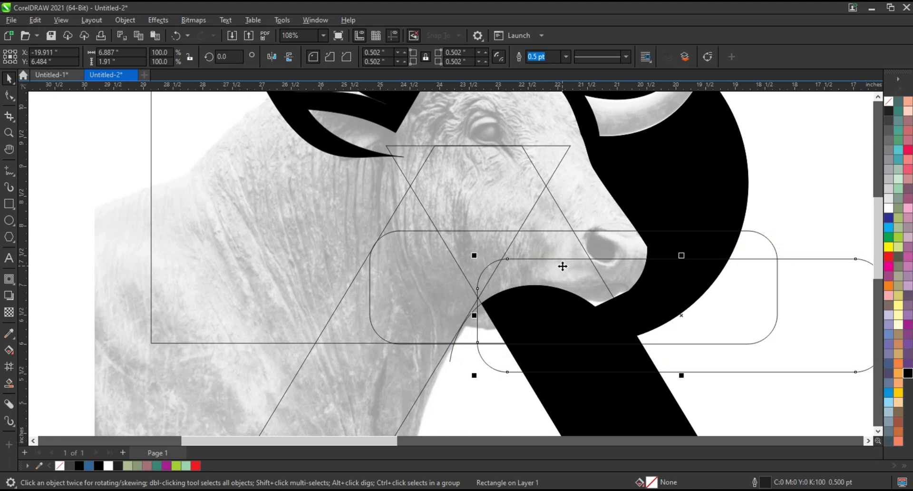
pyautogui.hotkey('ctrl', 'Right')
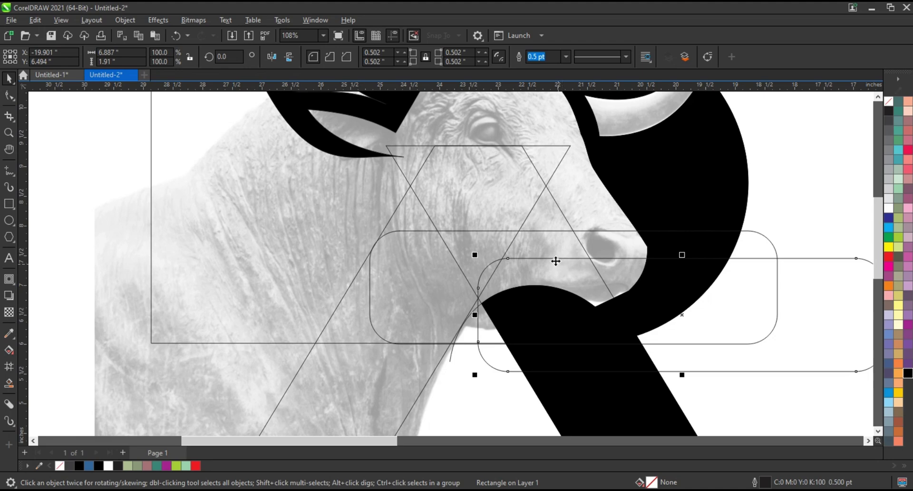
# - Skew the rectangle's bottom edge left to follow the R's diagonal, then nudge it into place
pyautogui.click(679, 315)
pyautogui.moveTo(680, 376); pyautogui.dragTo(622, 386)
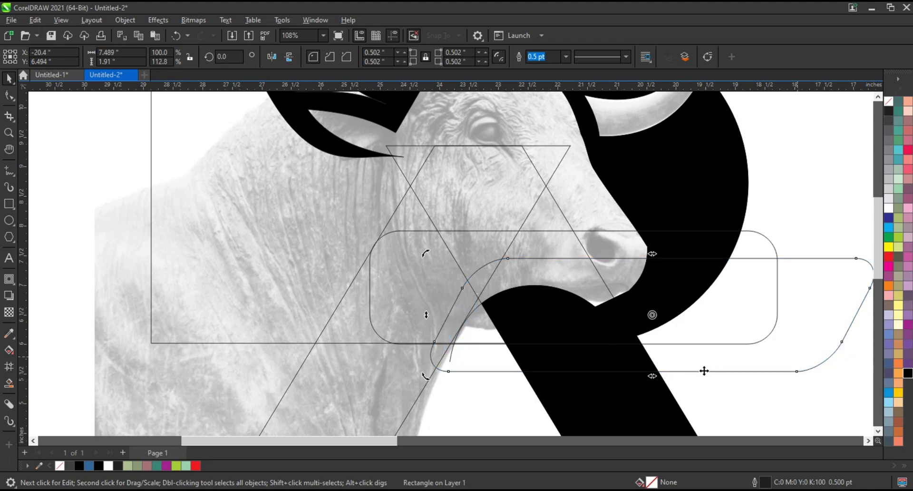
pyautogui.moveTo(761, 368); pyautogui.dragTo(776, 358)
pyautogui.click(726, 371)
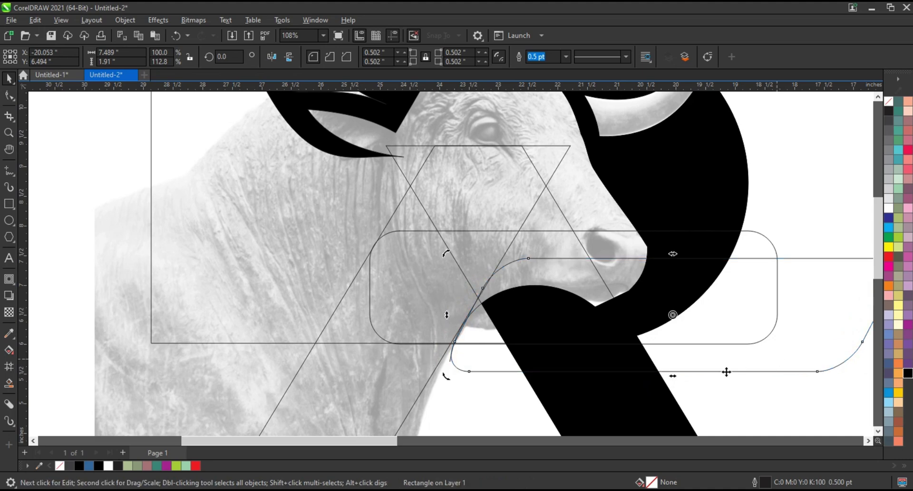
pyautogui.moveTo(679, 379); pyautogui.dragTo(674, 380)
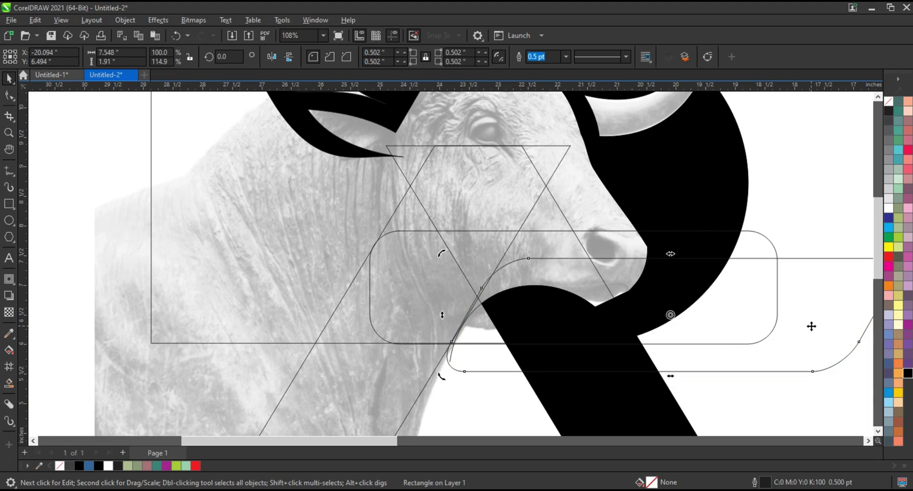
pyautogui.press('Up')
pyautogui.press('Up')
pyautogui.press('Up')
pyautogui.press('Up')
pyautogui.press('Up')
pyautogui.press('Up')
pyautogui.press('Up')
pyautogui.press('Up')
pyautogui.press('Up')
pyautogui.press('Up')
pyautogui.press('Up')
pyautogui.press('Up')
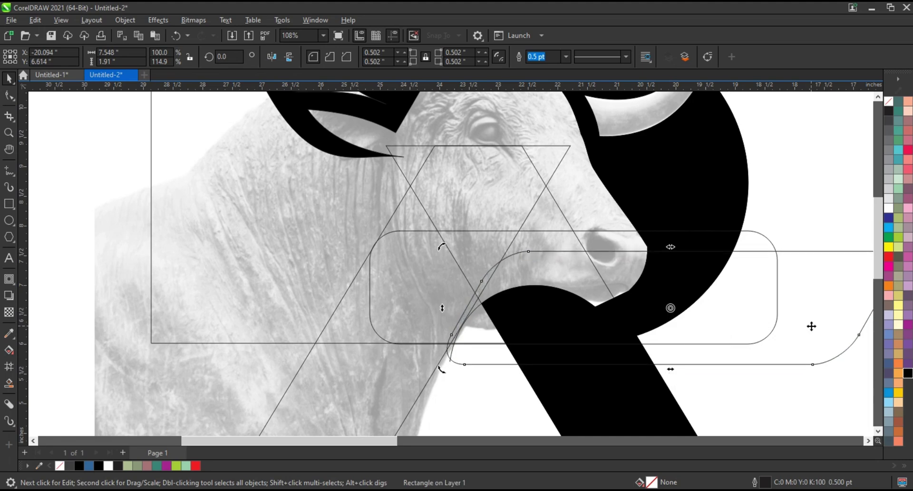
pyautogui.press('Right')
pyautogui.press('Right')
pyautogui.press('Right')
pyautogui.press('Right')
pyautogui.press('Right')
pyautogui.press('Right')
pyautogui.press('Right')
pyautogui.press('Right')
pyautogui.press('Right')
pyautogui.press('Right')
pyautogui.press('Right')
pyautogui.press('Right')
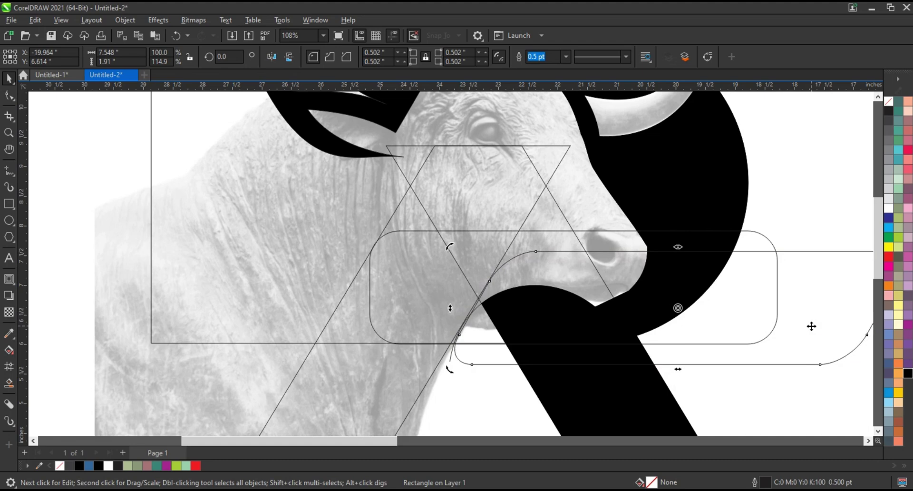
pyautogui.press('Left')
pyautogui.press('Left')
pyautogui.press('Left')
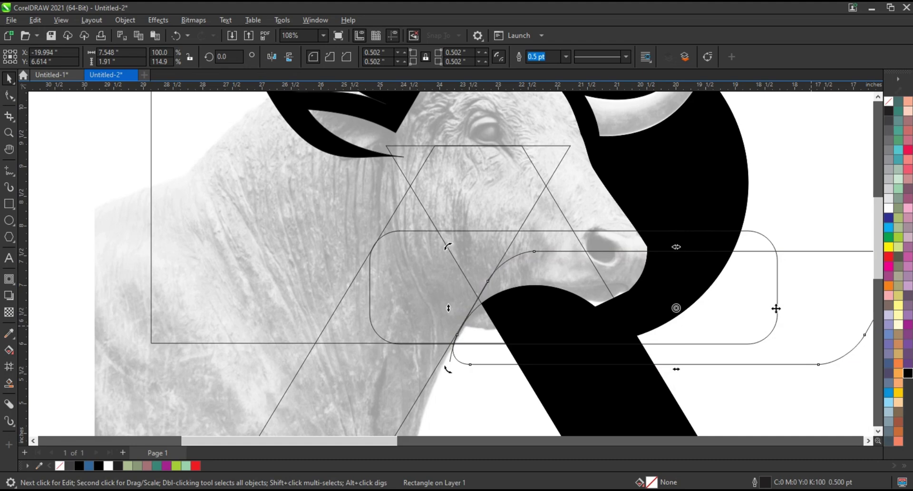
pyautogui.click(8, 170)
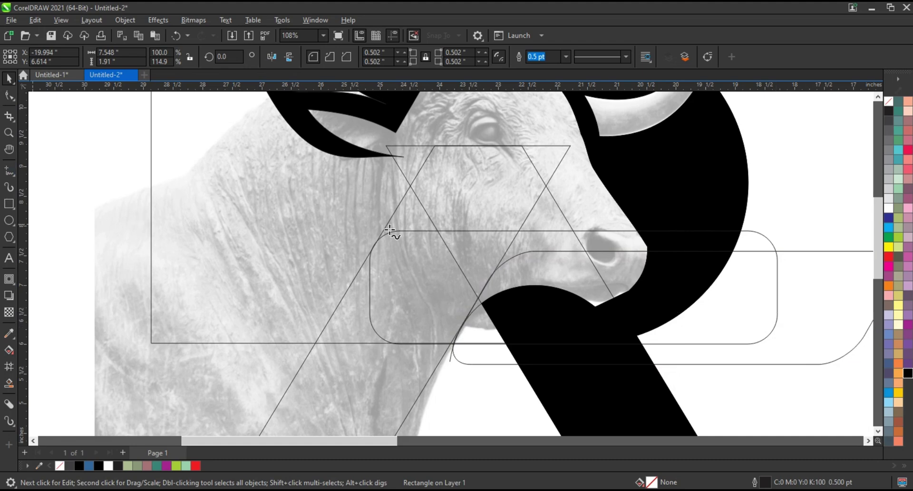
# - Draw a short line beside the nostril and smart-fill the six guide-bounded stem and bar regions blue
pyautogui.click(599, 218)
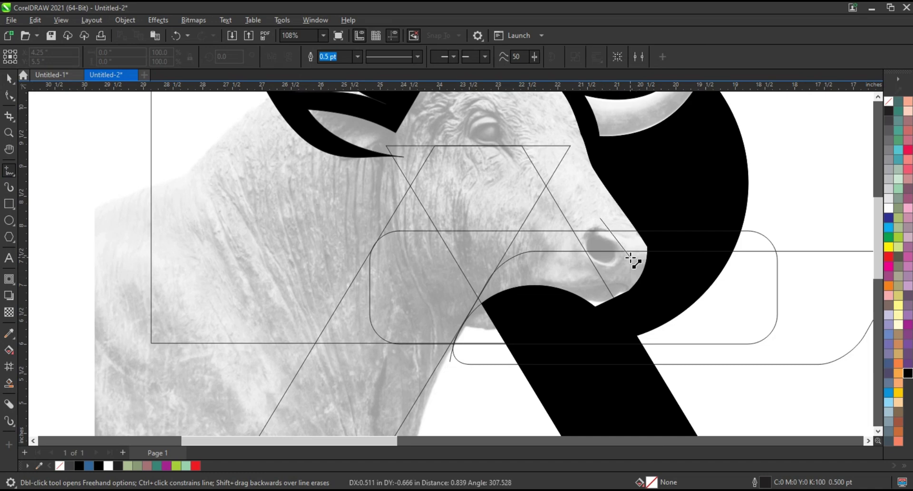
pyautogui.click(629, 256)
pyautogui.click(8, 383)
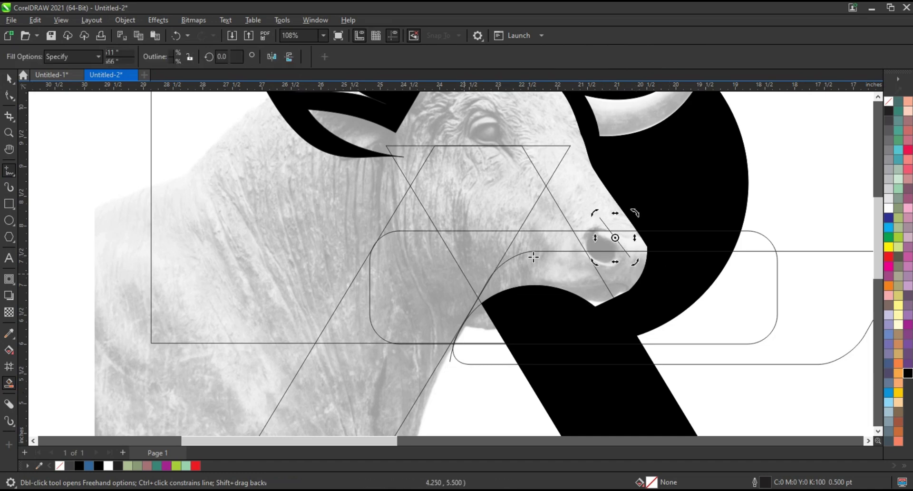
pyautogui.click(610, 246)
pyautogui.click(568, 244)
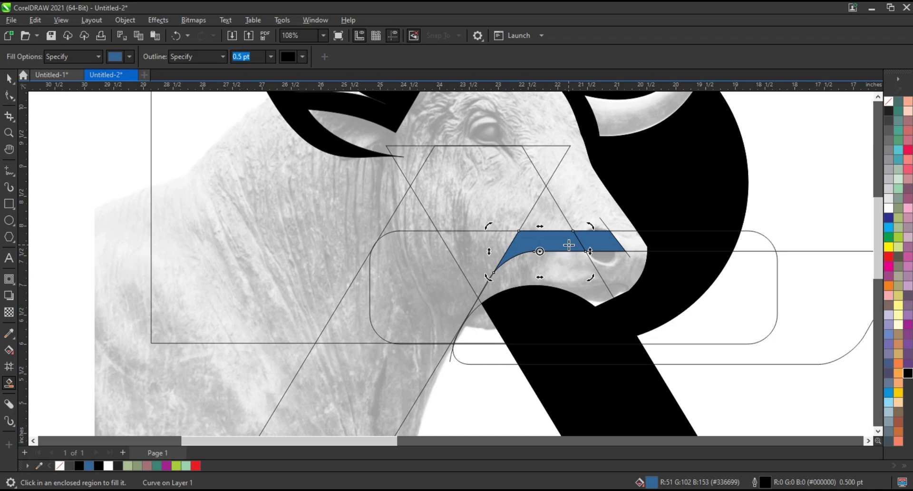
pyautogui.click(497, 246)
pyautogui.click(454, 286)
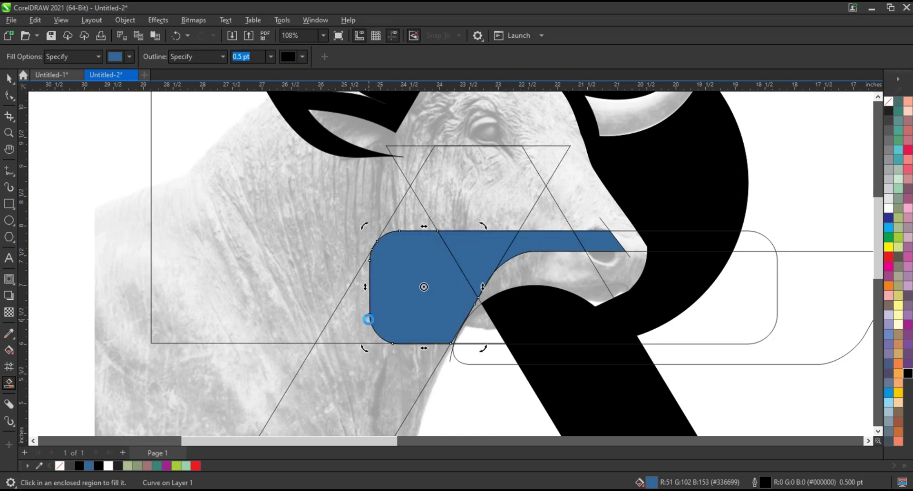
pyautogui.click(369, 319)
pyautogui.click(409, 367)
# - Zoom out and delete the long rounded guide outline
pyautogui.press('F3')
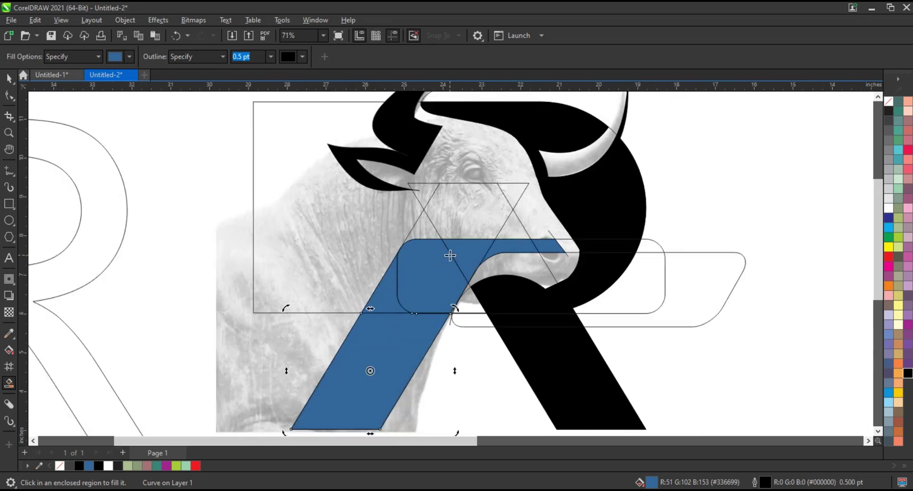
pyautogui.press('F3')
pyautogui.click(8, 82)
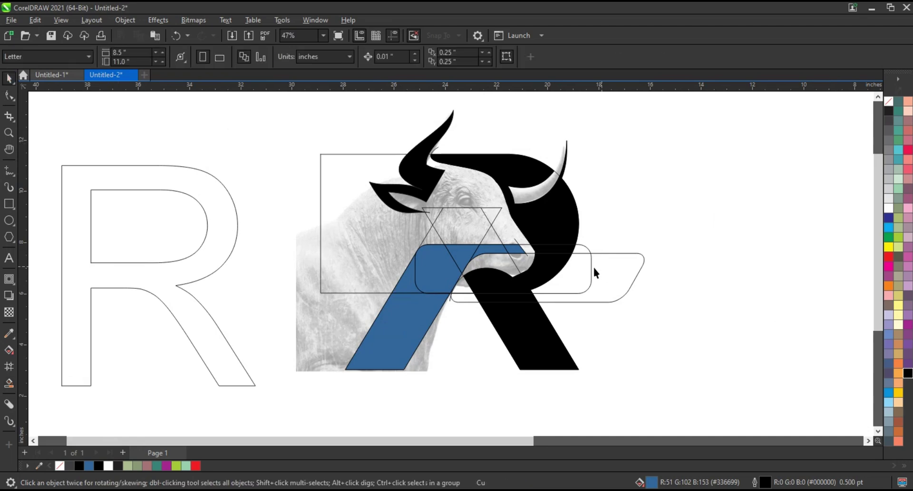
pyautogui.click(591, 293)
pyautogui.press('Delete')
pyautogui.press('Delete')
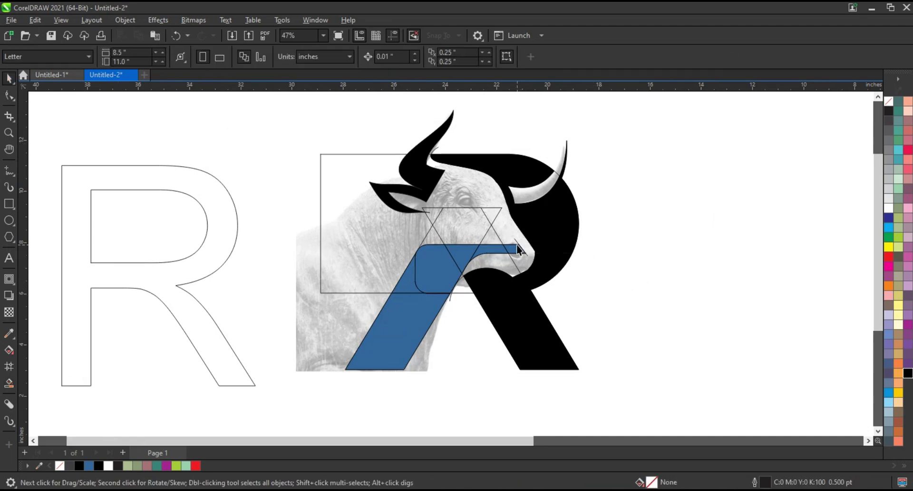
# - Click through the blue nose piece, guide curve and construction rectangle to pick out each one
pyautogui.click(517, 245)
pyautogui.press('Escape')
pyautogui.click(486, 217)
pyautogui.press('Escape')
pyautogui.click(489, 222)
pyautogui.press('Escape')
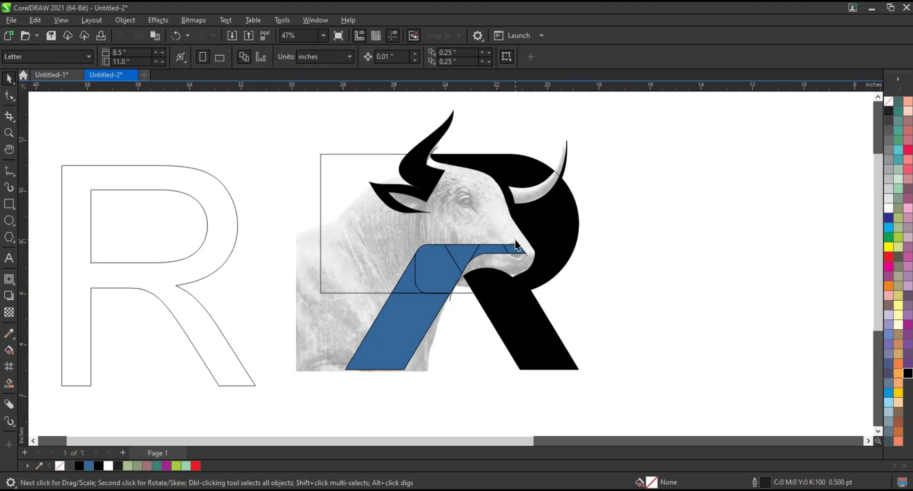
pyautogui.click(517, 244)
pyautogui.press('Escape')
pyautogui.click(371, 290)
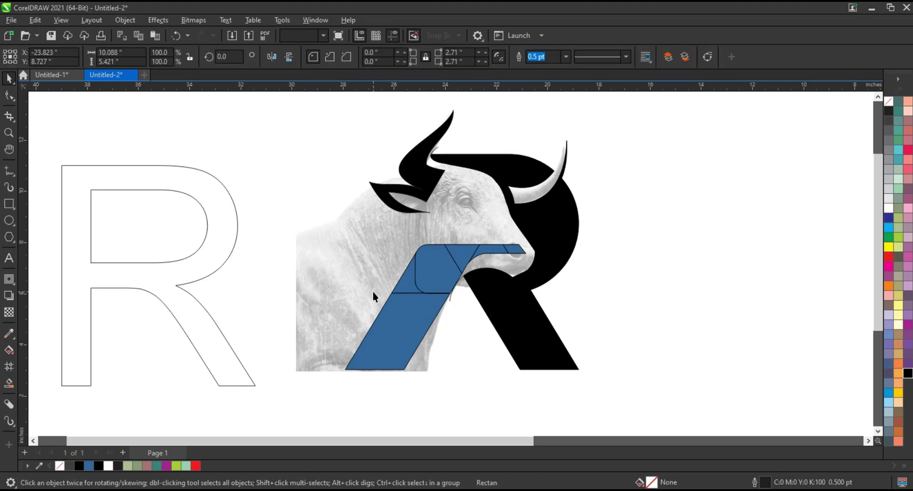
# - Select all five blue stem pieces and weld them into one shape
pyautogui.press('Escape')
pyautogui.click(451, 300)
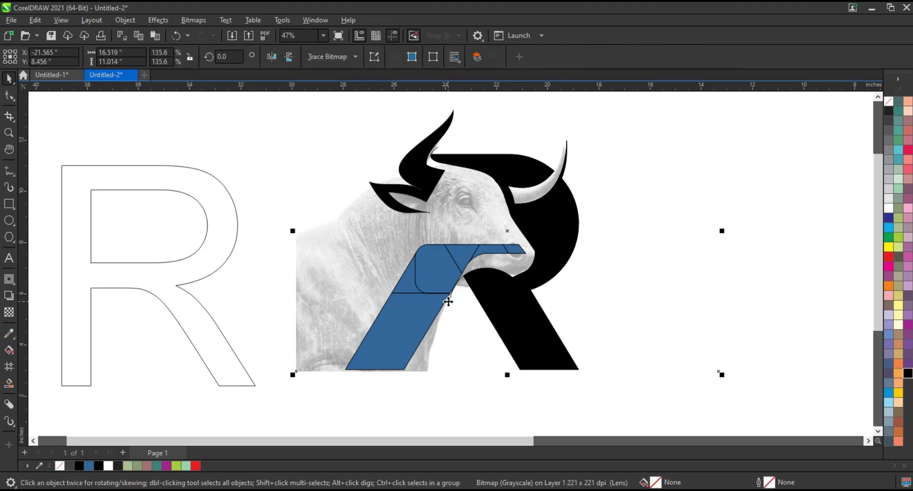
pyautogui.click(451, 302)
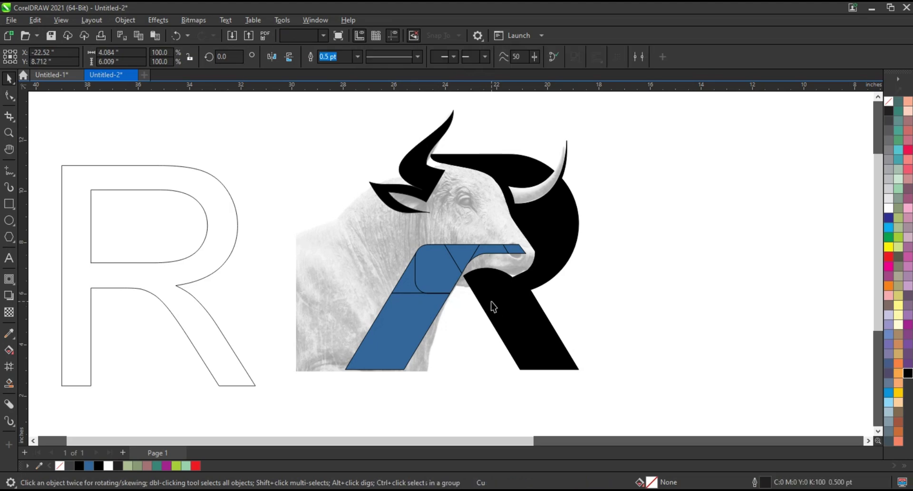
pyautogui.press('Escape')
pyautogui.click(495, 257)
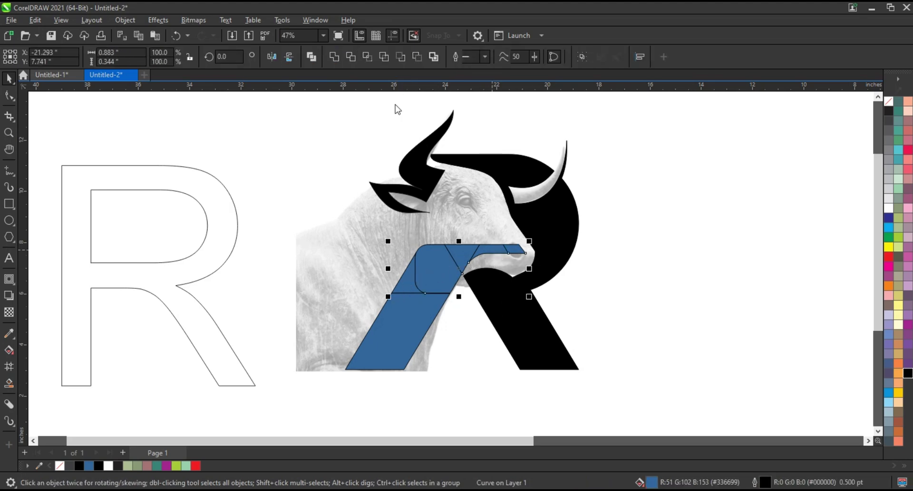
pyautogui.hotkey('ctrl', 'k')
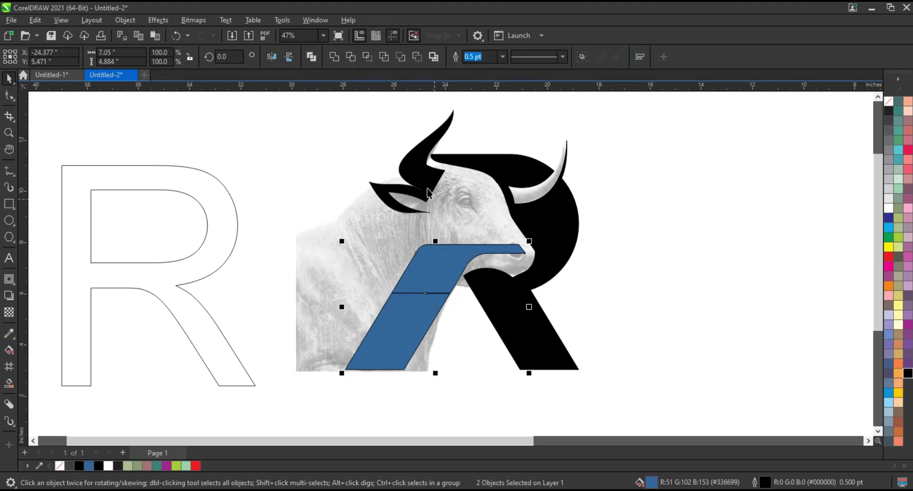
pyautogui.click(334, 56)
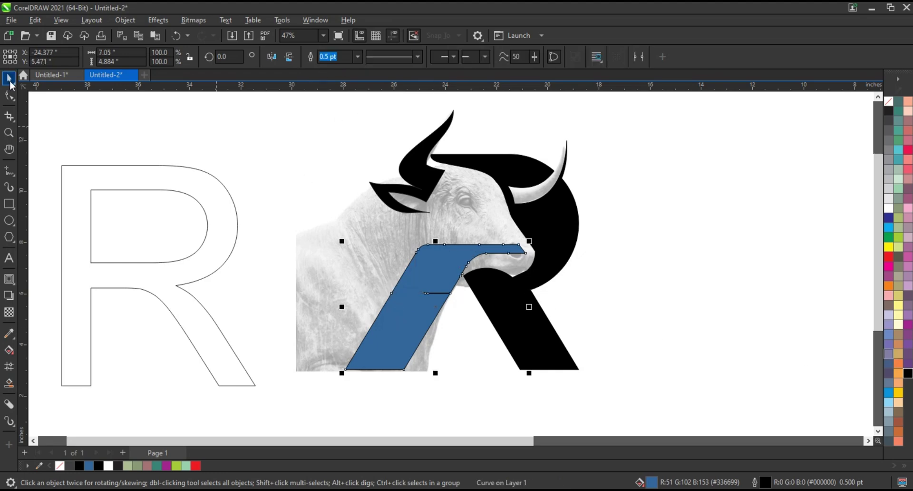
# - Remove the stray interior nodes from the welded stem and fill it solid black
pyautogui.click(9, 95)
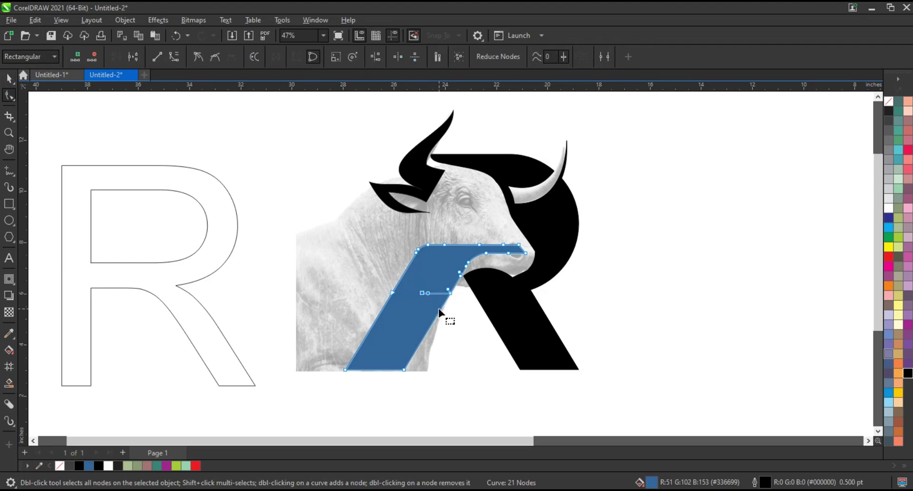
pyautogui.moveTo(428, 293); pyautogui.dragTo(437, 293)
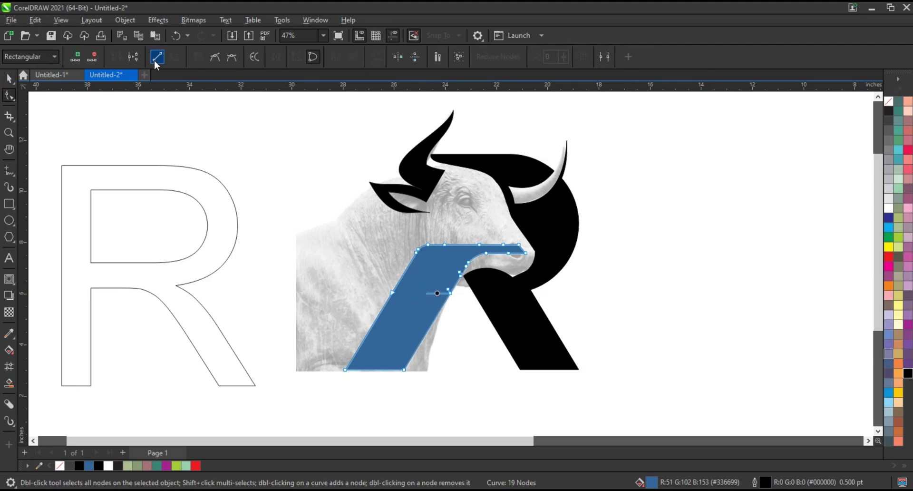
pyautogui.click(154, 60)
pyautogui.click(434, 289)
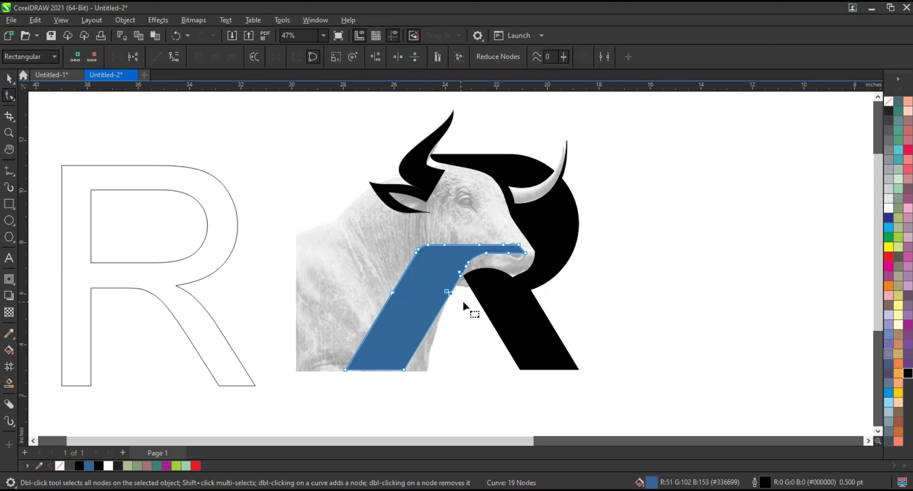
pyautogui.press('Delete')
pyautogui.click(10, 80)
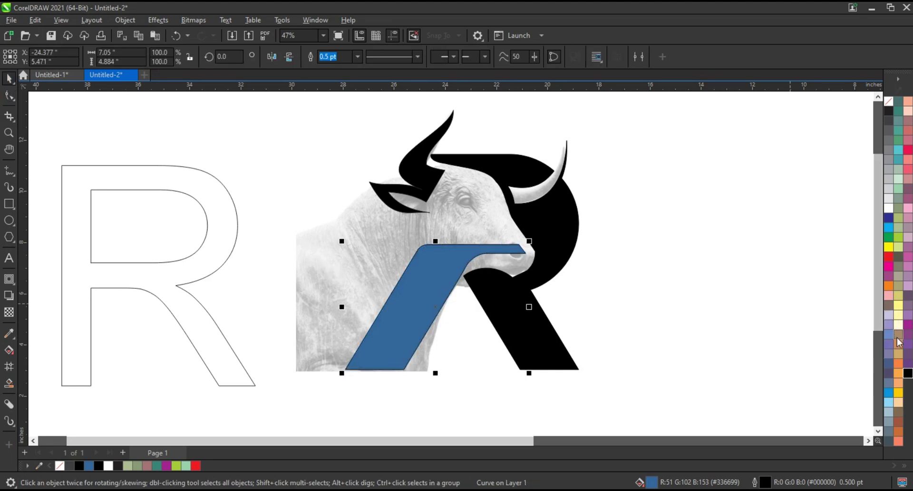
pyautogui.click(907, 373)
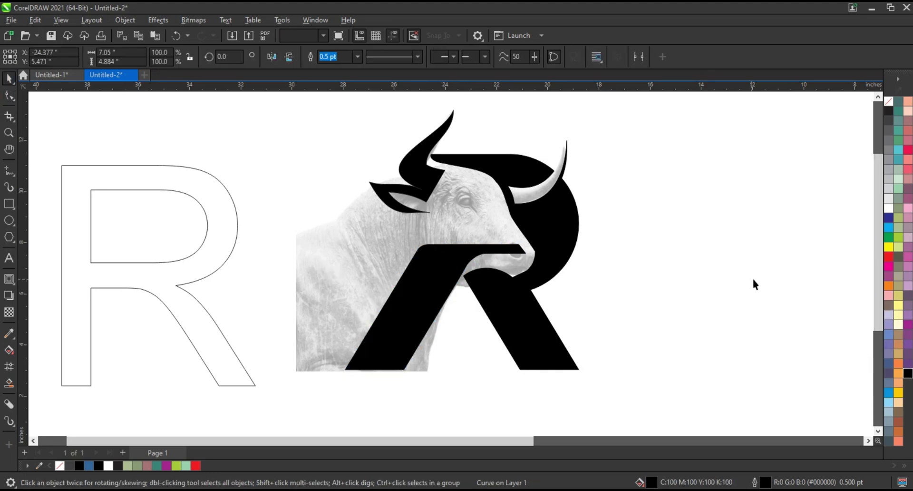
pyautogui.click(769, 276)
# - Zoom in on the bull's head and draw a closed straight-line outline around the eye
pyautogui.click(15, 137)
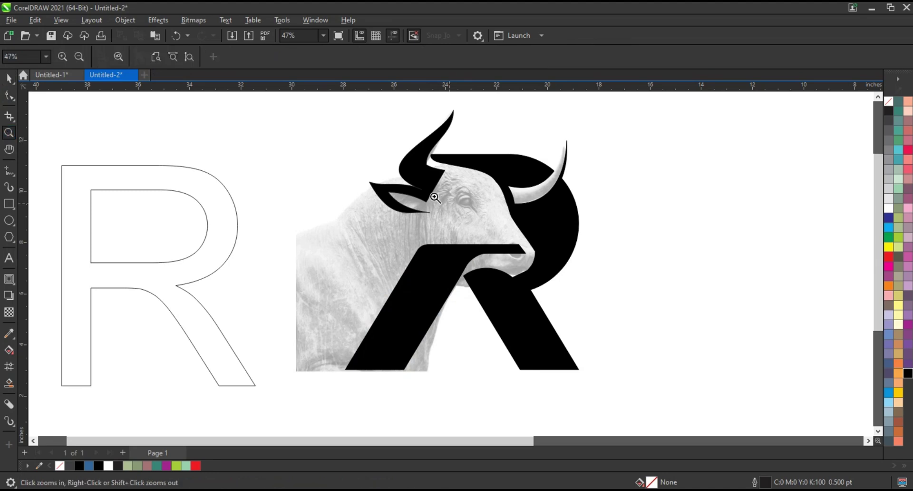
pyautogui.moveTo(377, 142); pyautogui.dragTo(607, 281)
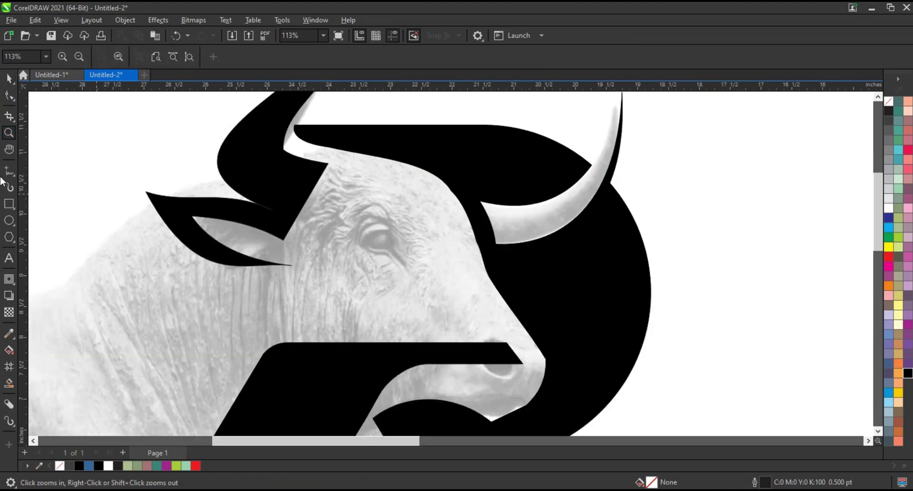
pyautogui.click(8, 171)
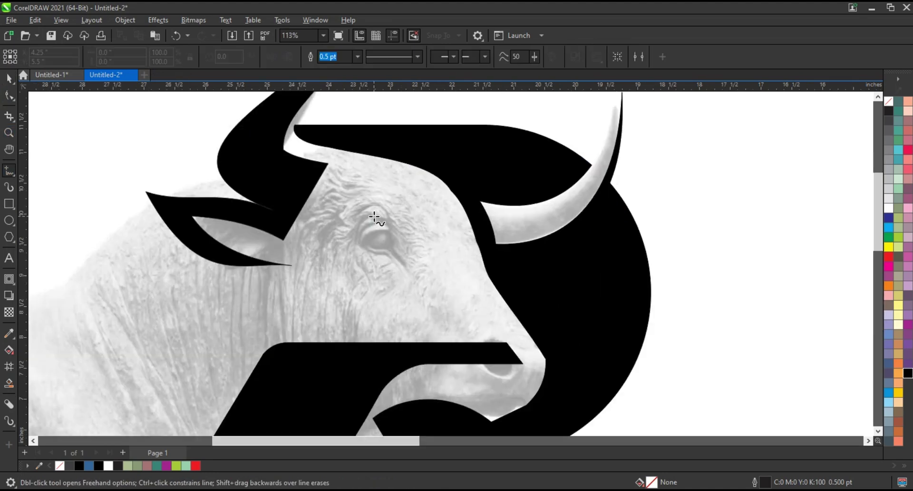
pyautogui.click(339, 215)
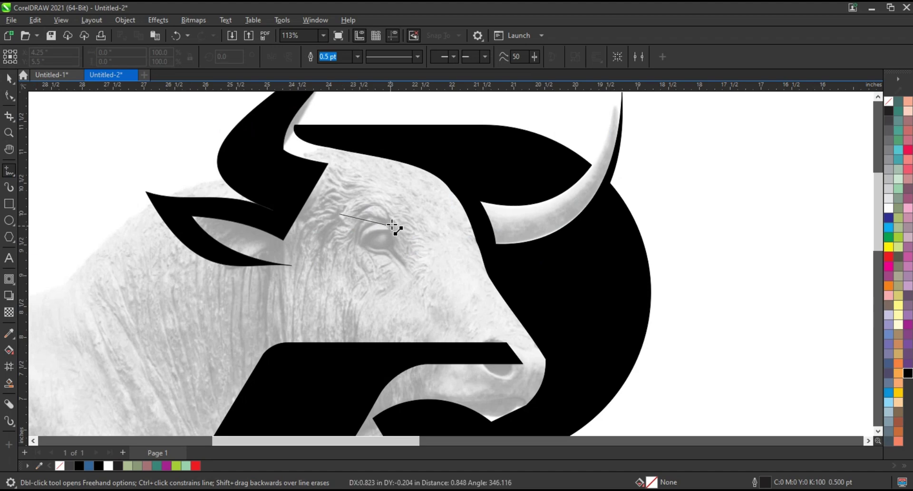
pyautogui.click(391, 223)
pyautogui.click(428, 298)
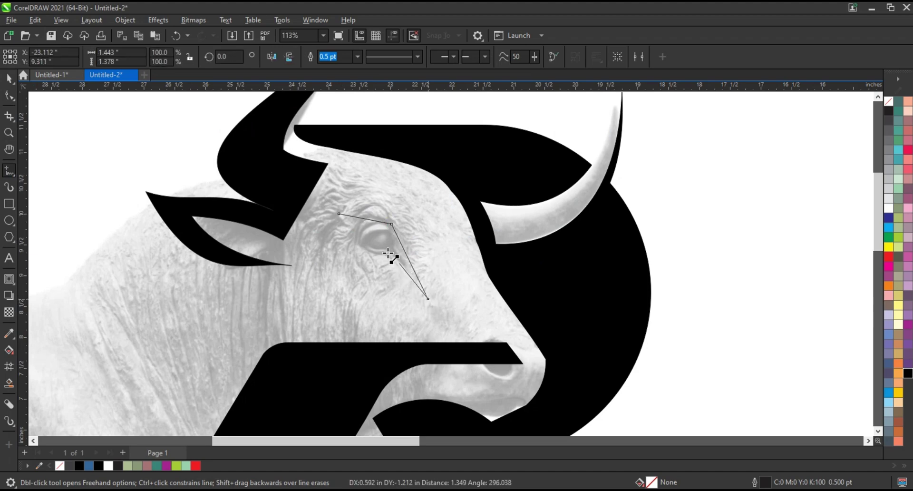
pyautogui.click(388, 251)
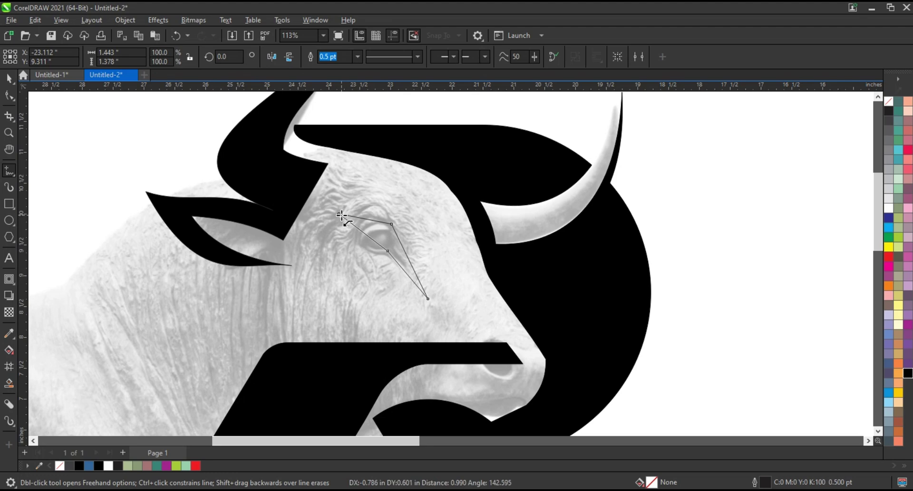
pyautogui.click(339, 215)
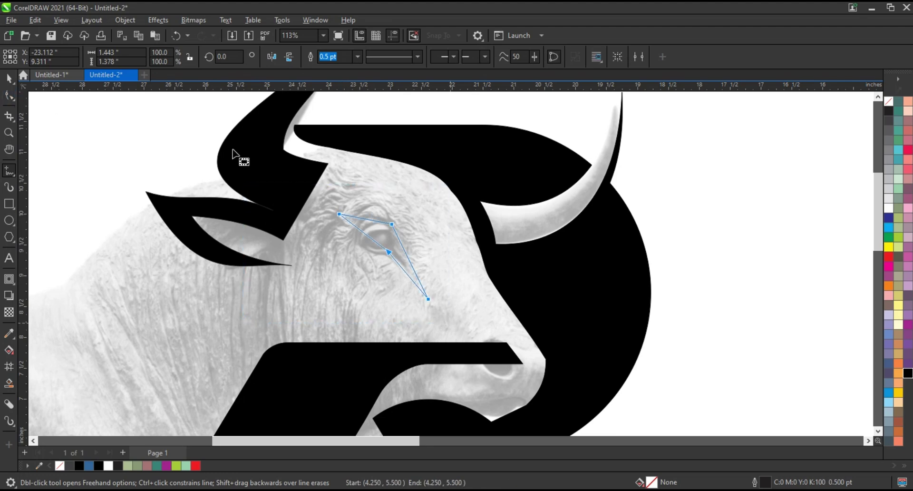
# - Curve the eye outline's lower edge, fill it black and shrink it to about 95%
pyautogui.press('F10')
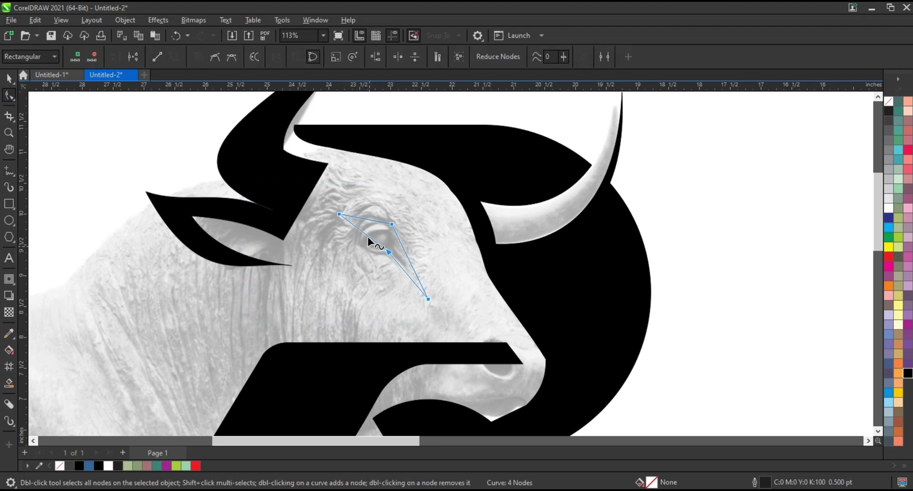
pyautogui.moveTo(368, 238); pyautogui.dragTo(363, 247)
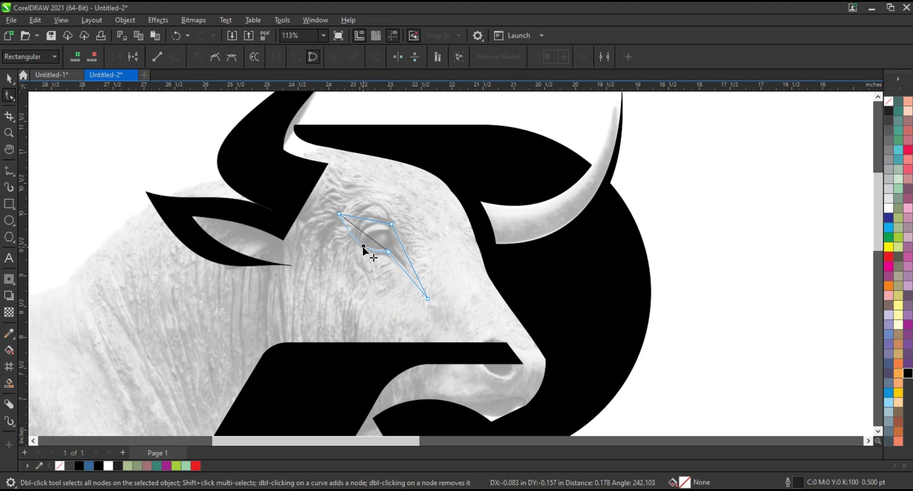
pyautogui.moveTo(428, 299); pyautogui.dragTo(432, 301)
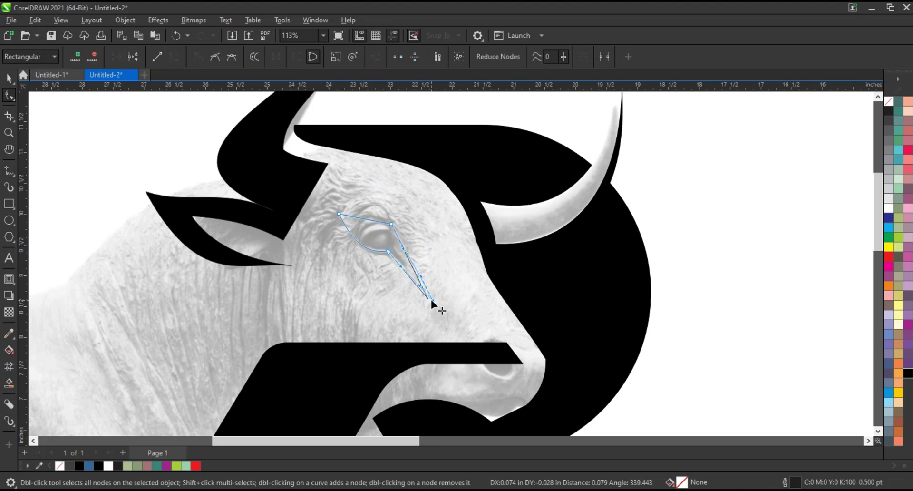
pyautogui.click(8, 77)
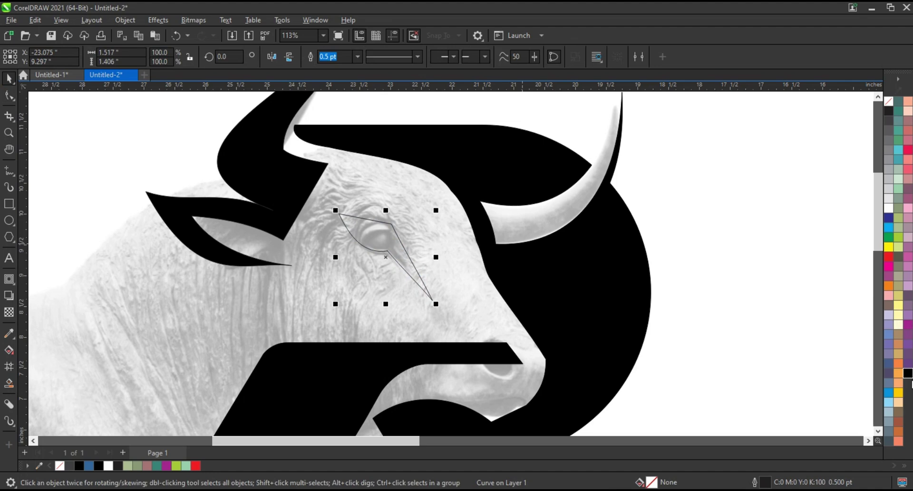
pyautogui.click(907, 373)
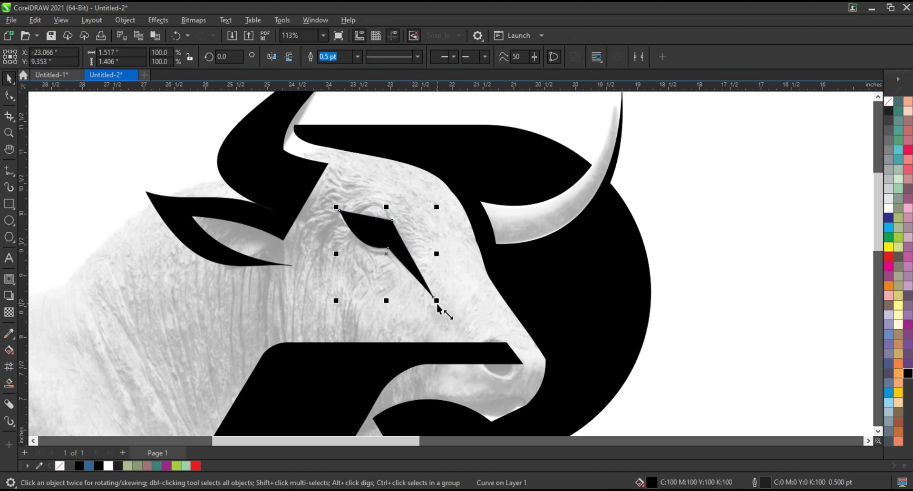
pyautogui.moveTo(435, 303); pyautogui.dragTo(435, 302)
pyautogui.scroll(-3, 413, 237)
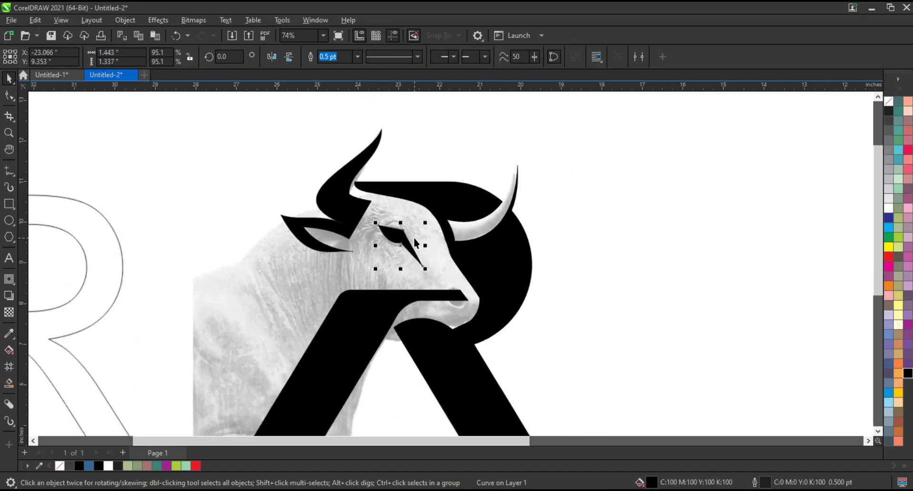
pyautogui.scroll(-2, 414, 238)
# - Move the bull photo off to the right and remove the outlines from all logo pieces
pyautogui.click(331, 306)
pyautogui.moveTo(316, 304); pyautogui.dragTo(766, 305)
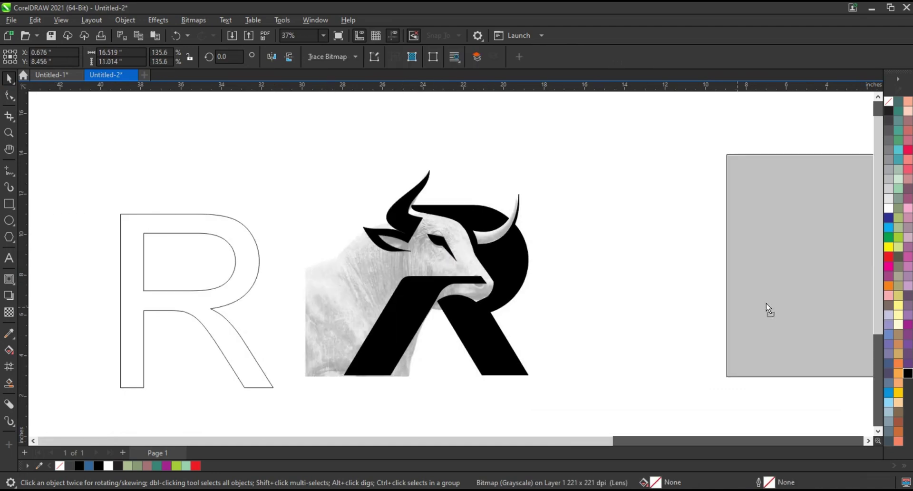
pyautogui.moveTo(312, 149); pyautogui.dragTo(584, 390)
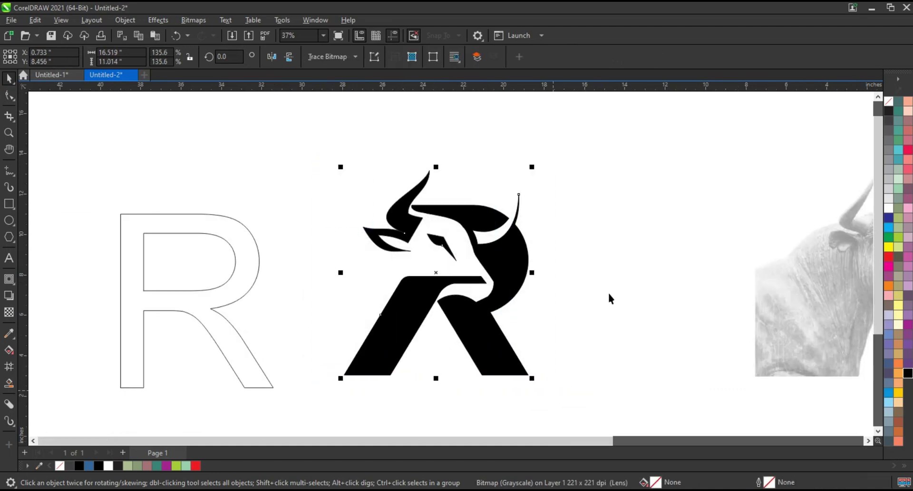
pyautogui.rightClick(889, 105)
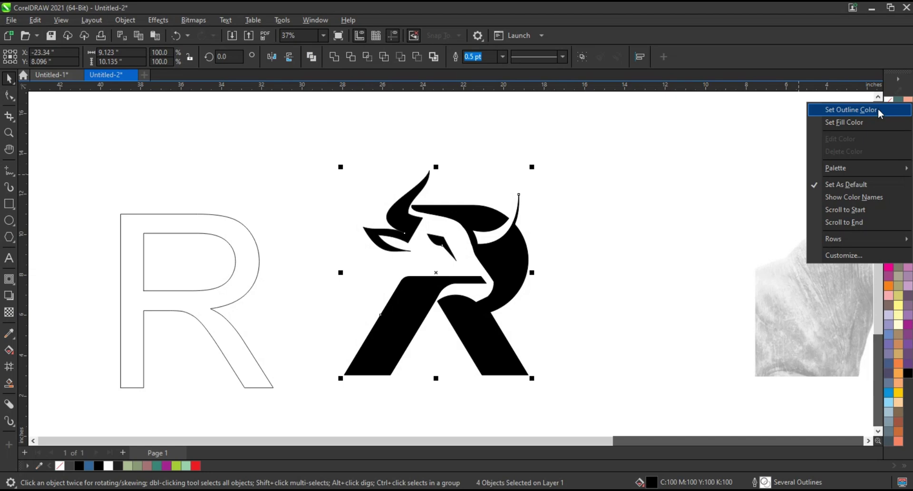
pyautogui.click(878, 110)
pyautogui.click(644, 137)
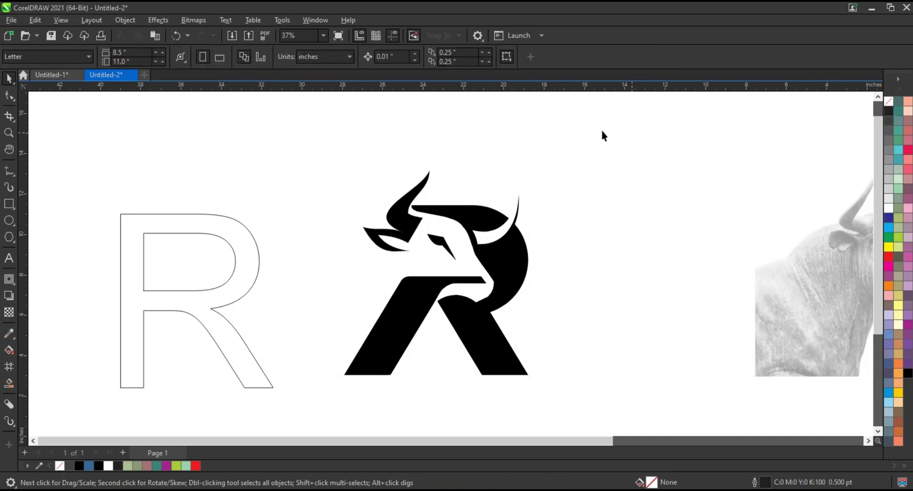
# - Marquee-select the four logo pieces and merge them into one black curve
pyautogui.moveTo(469, 311); pyautogui.dragTo(567, 378)
pyautogui.moveTo(567, 376); pyautogui.dragTo(568, 375)
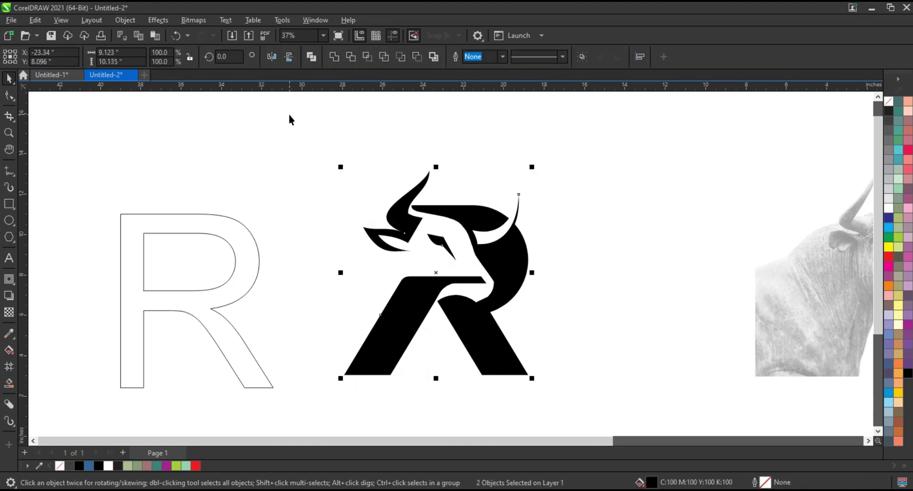
pyautogui.click(309, 259)
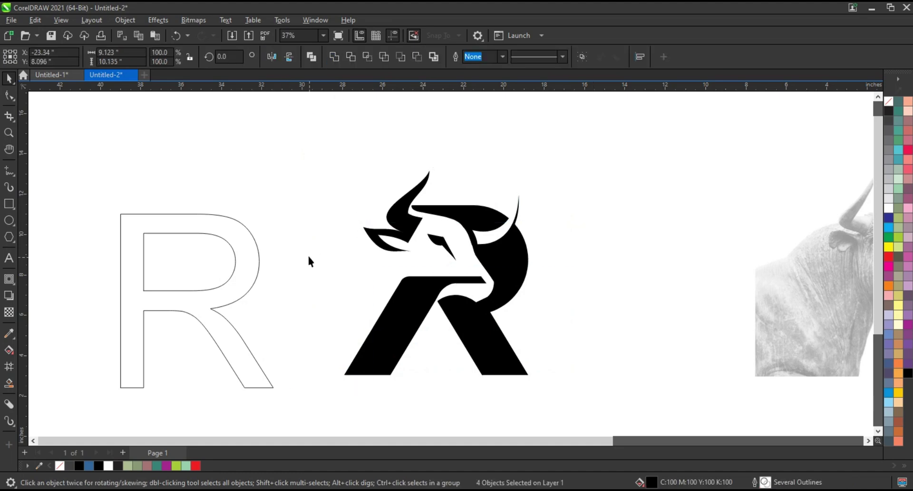
pyautogui.click(408, 315)
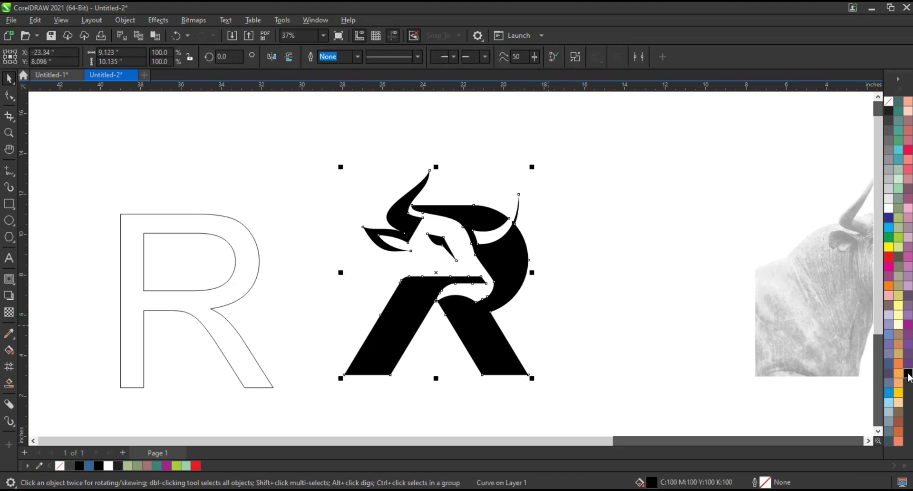
pyautogui.click(169, 286)
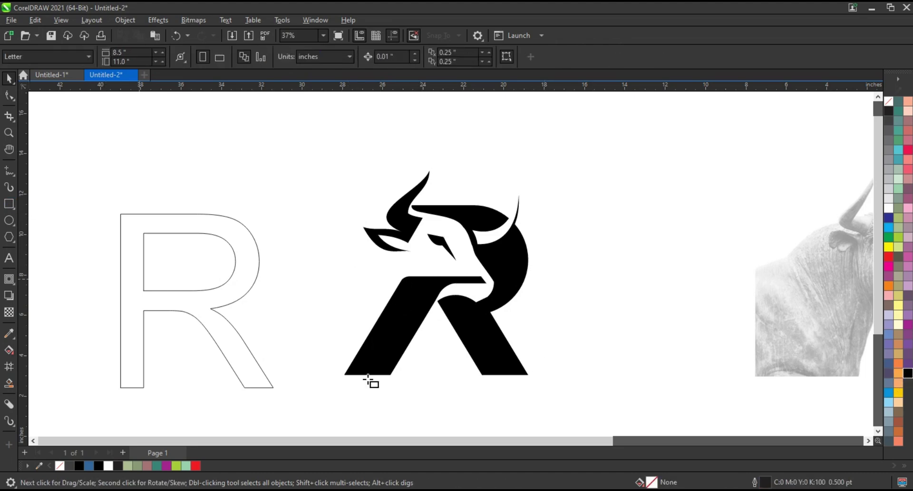
pyautogui.press('F6')
# - Trim the R's leg bottoms flat with a rectangle, then delete the cutting rectangle
pyautogui.moveTo(300, 398); pyautogui.dragTo(571, 359)
pyautogui.click(7, 79)
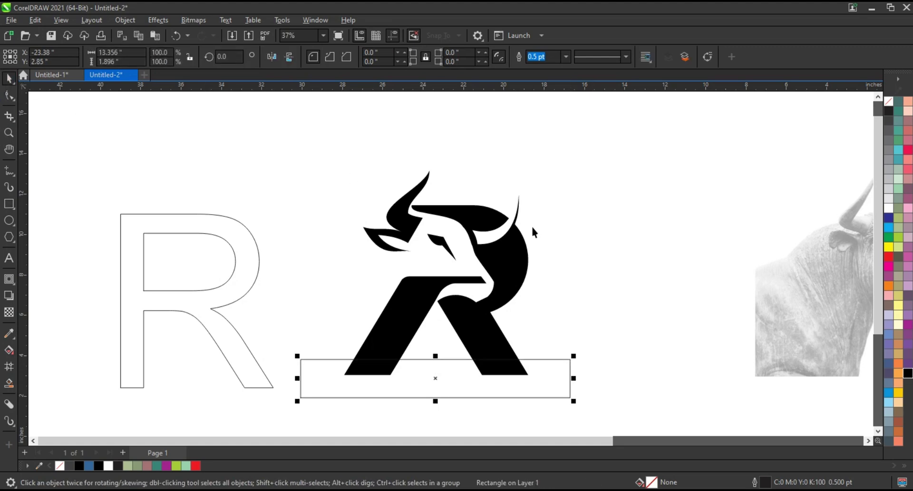
pyautogui.keyDown('shift'); pyautogui.click(519, 256); pyautogui.keyUp('shift')
pyautogui.click(351, 59)
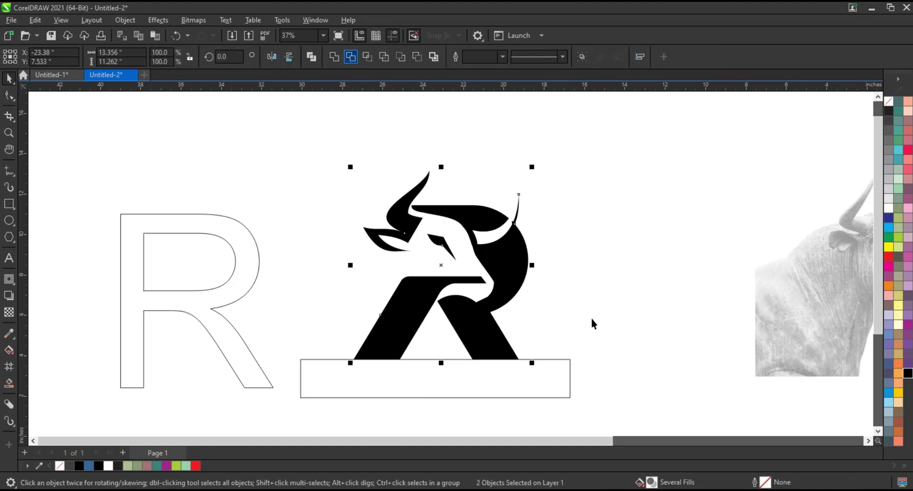
pyautogui.click(540, 360)
pyautogui.press('Delete')
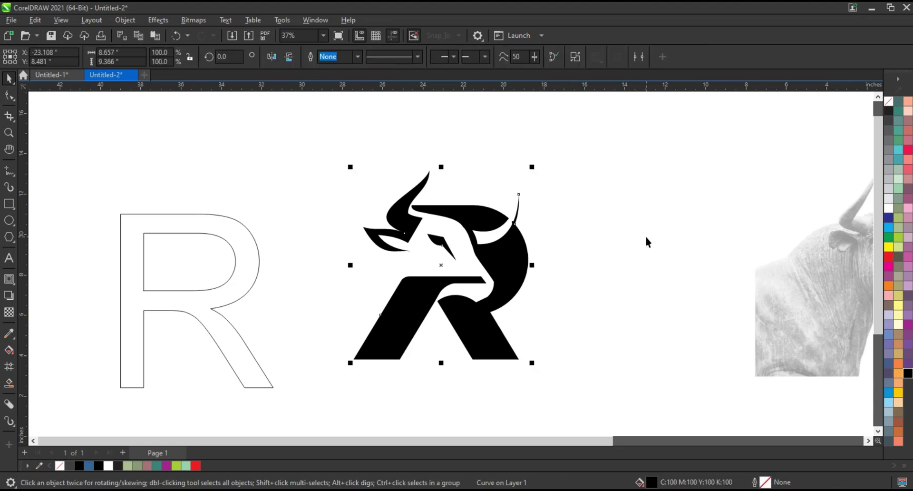
pyautogui.click(646, 236)
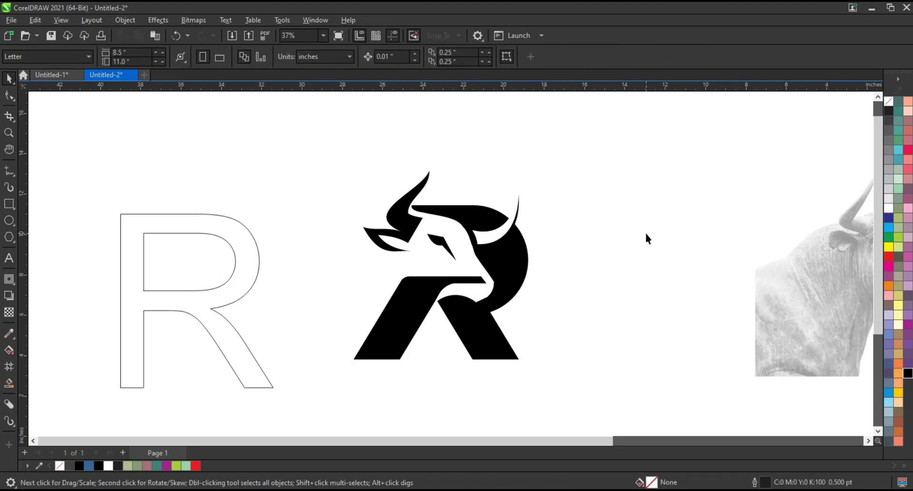
# - Delete the outline R and the bull photo
pyautogui.click(184, 296)
pyautogui.press('Delete')
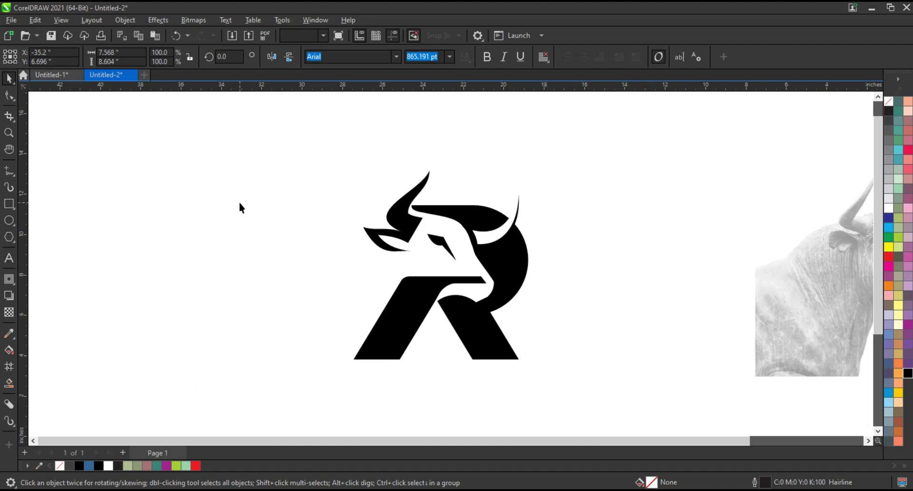
pyautogui.scroll(-2, 556, 295)
pyautogui.click(688, 334)
pyautogui.press('Delete')
# - Enlarge the R logo about 274% and move it to the left
pyautogui.moveTo(579, 355); pyautogui.dragTo(366, 198)
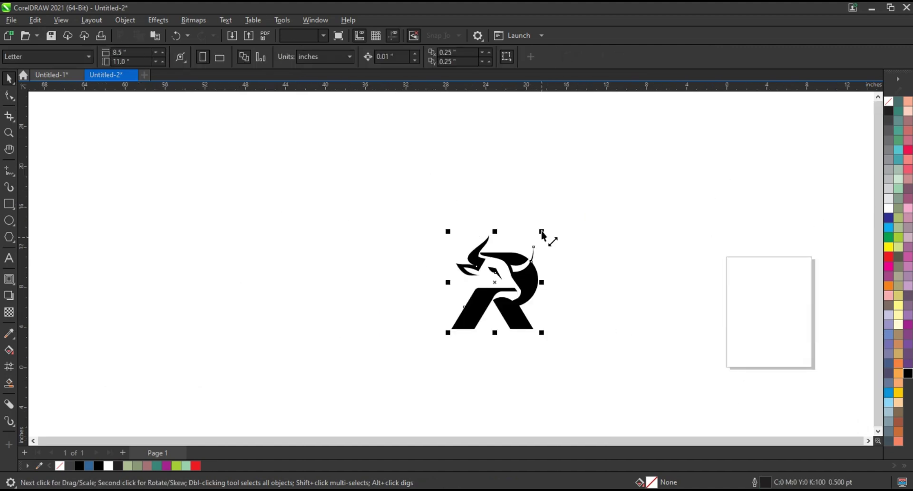
pyautogui.moveTo(547, 233); pyautogui.dragTo(618, 149)
pyautogui.moveTo(520, 248); pyautogui.dragTo(249, 220)
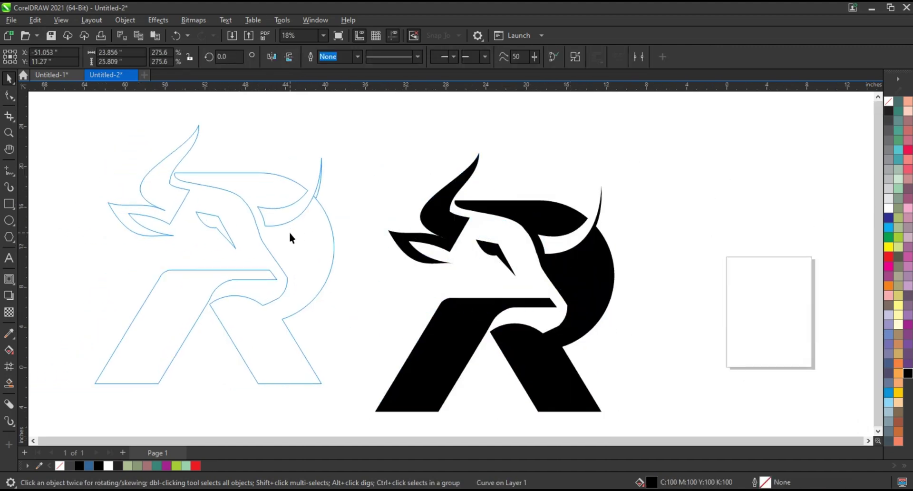
# - Place a duplicate of the logo to the right and fill it 80% black
pyautogui.moveTo(304, 242); pyautogui.dragTo(589, 242)
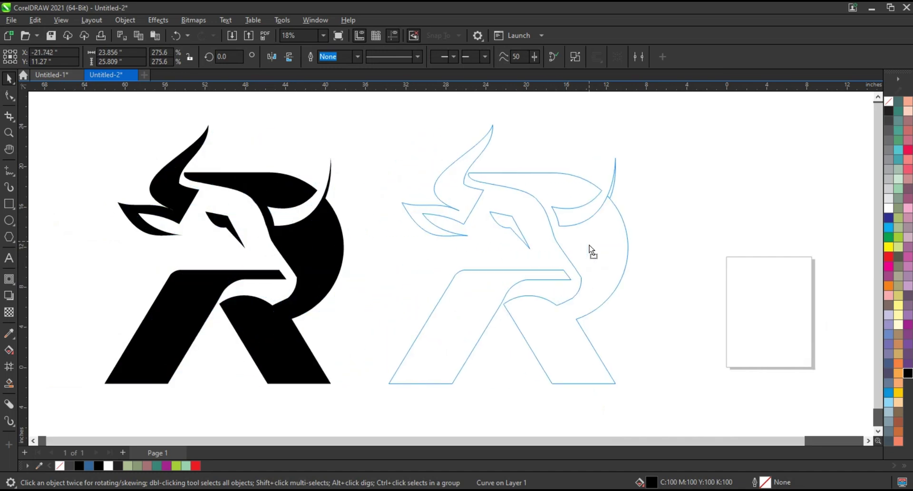
pyautogui.click(890, 137)
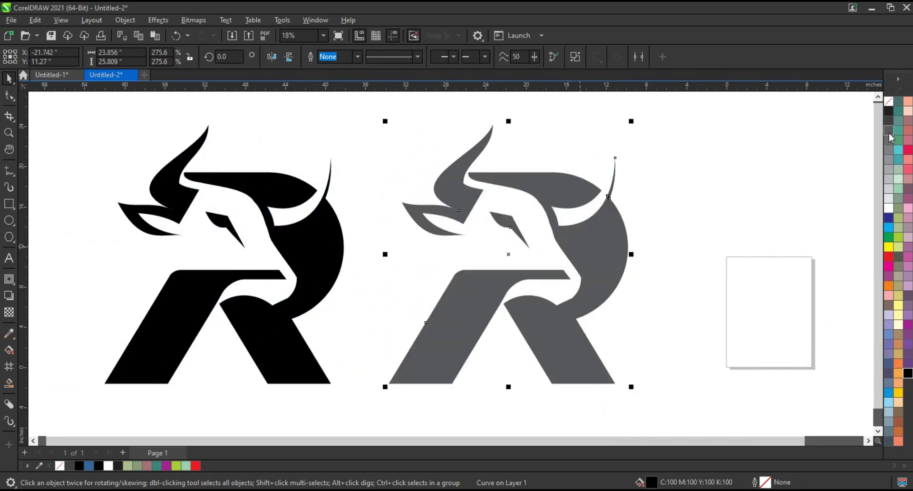
pyautogui.rightClick(891, 102)
pyautogui.click(709, 192)
pyautogui.click(691, 216)
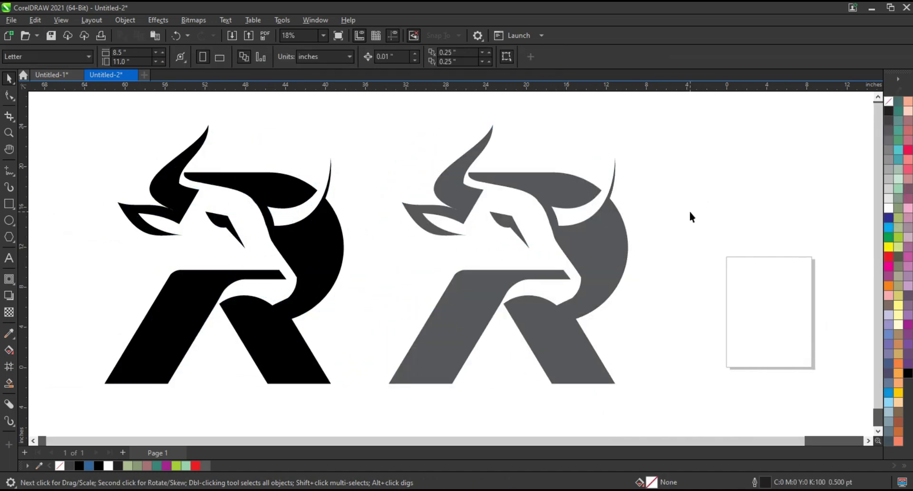